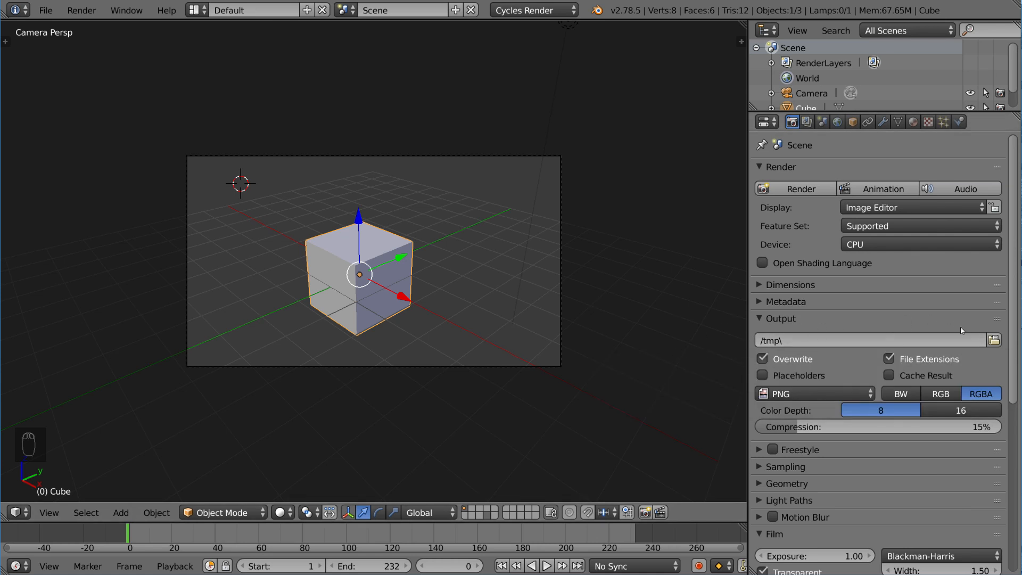
Set the render output path to the Desktop folder with the file name DesktopTestRender
left_click(993, 341)
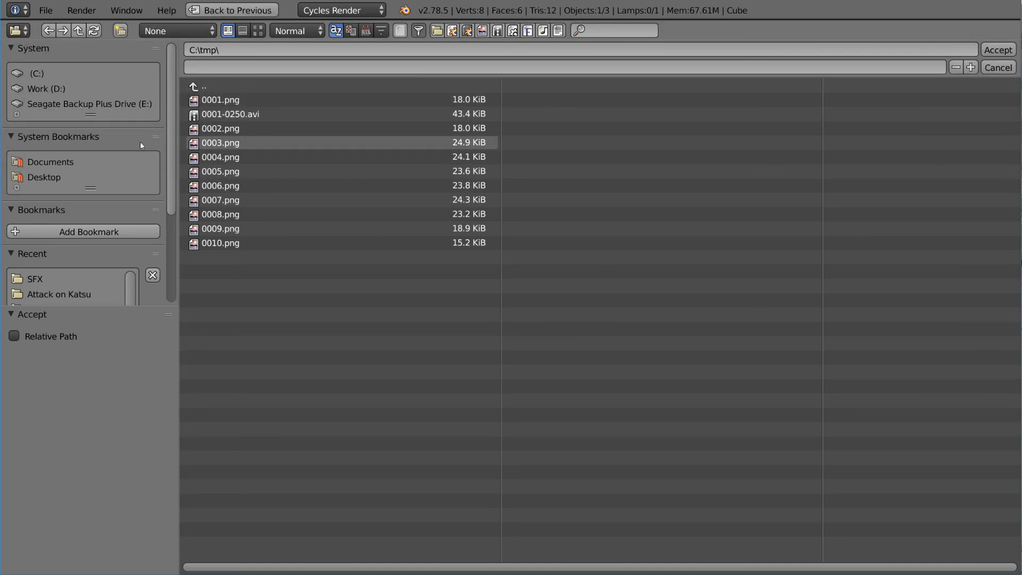
left_click(61, 177)
left_click(263, 67)
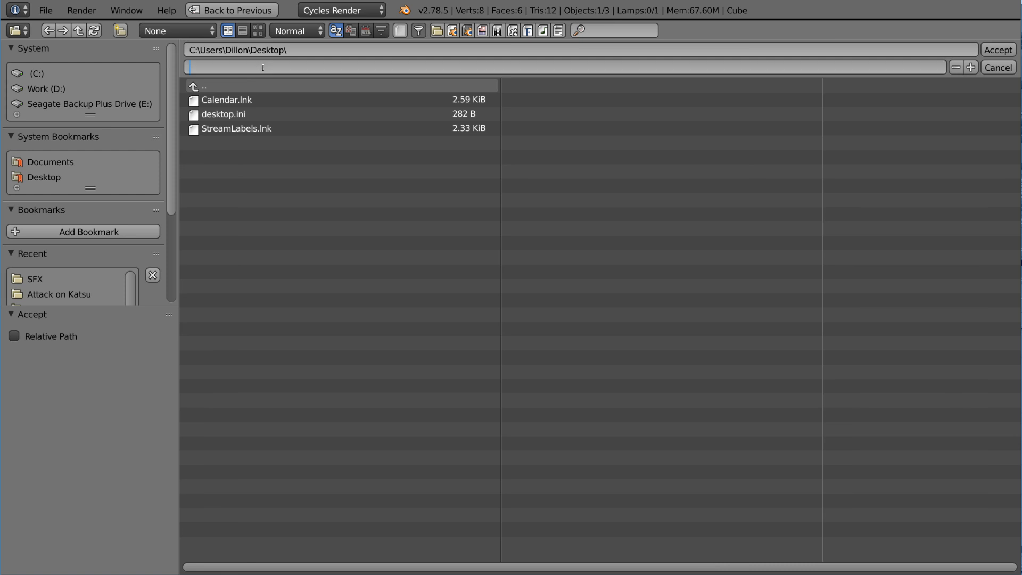
type("DesktopTestRender")
key("Return")
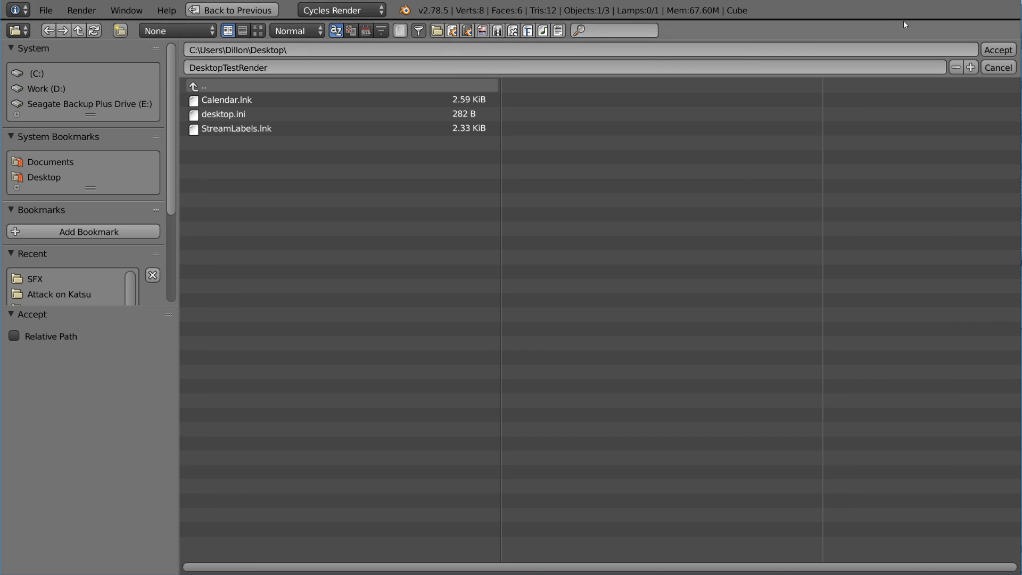
left_click(997, 50)
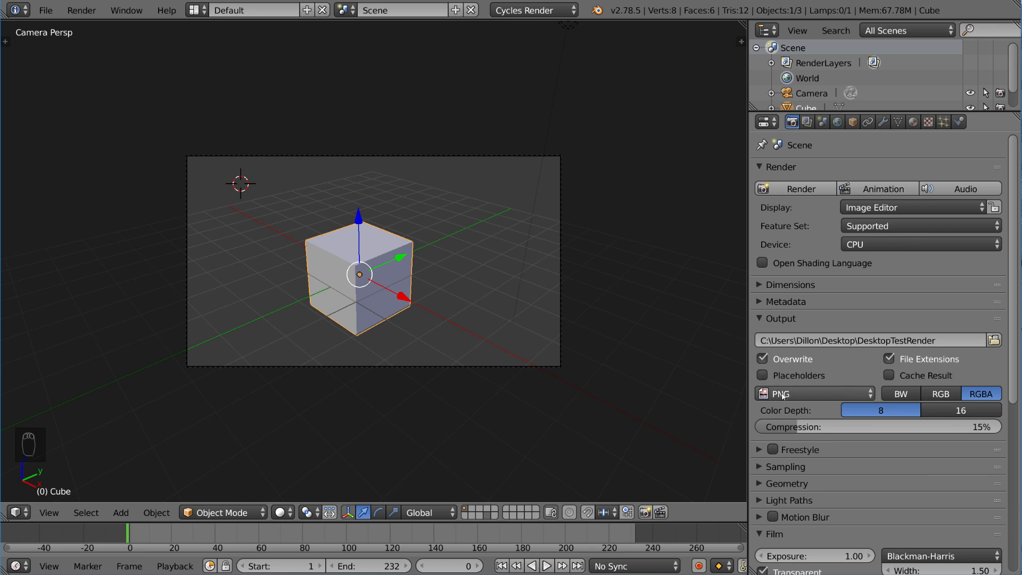
left_click(835, 395)
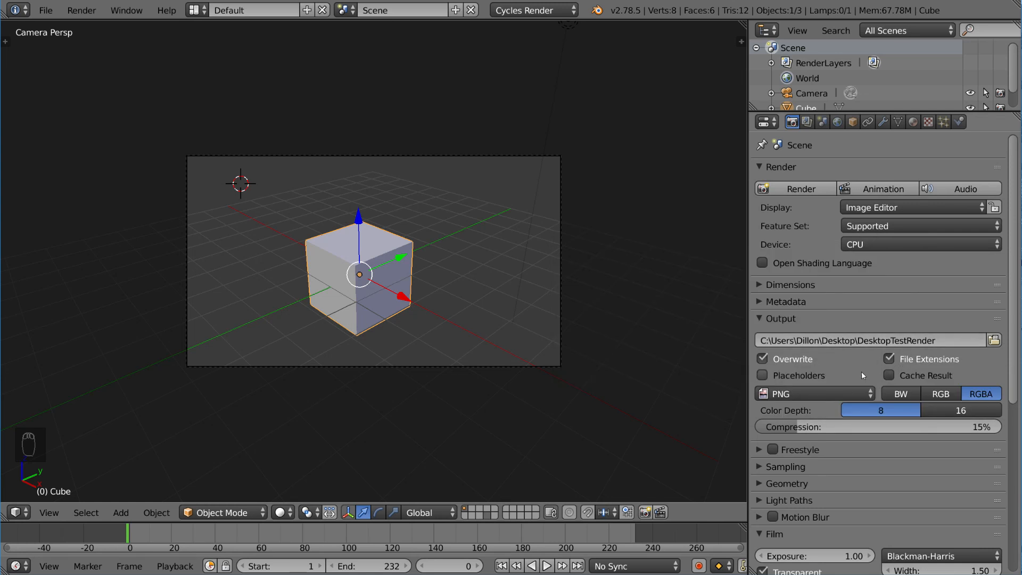
left_click(888, 360)
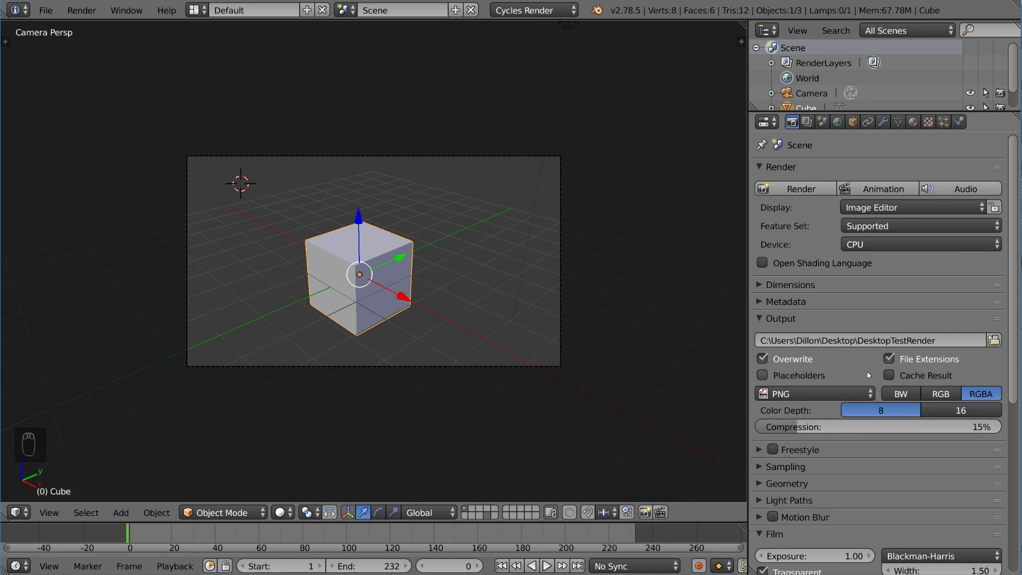
left_click(892, 357)
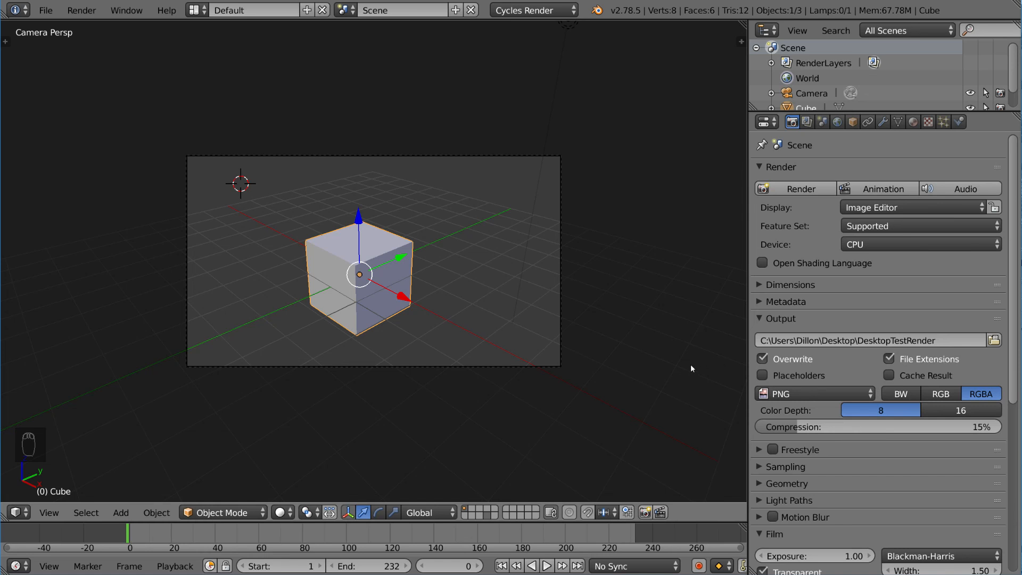
Set the animation's end frame to 10 and render the full animation
left_click(367, 566)
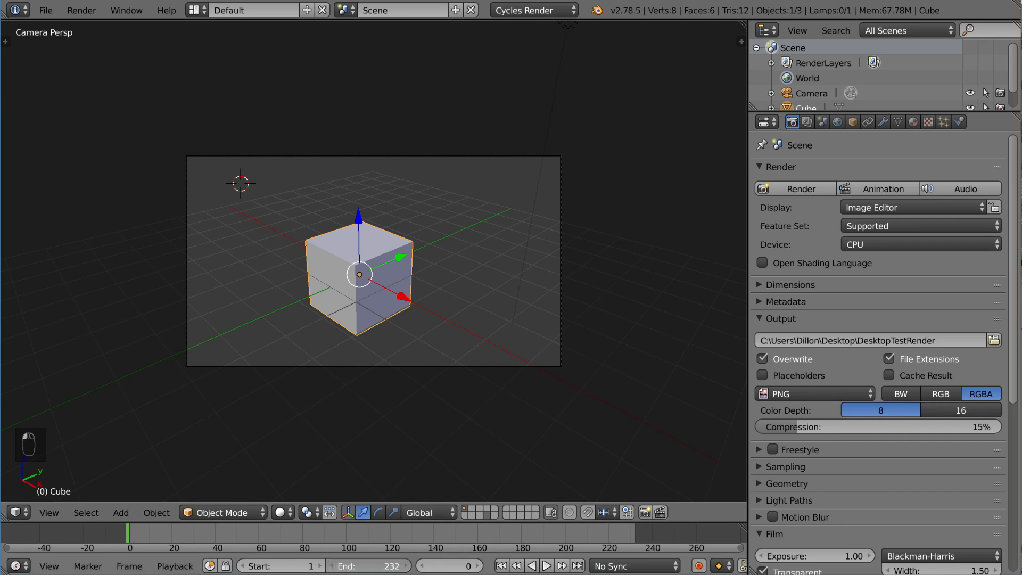
type("10")
key("Return")
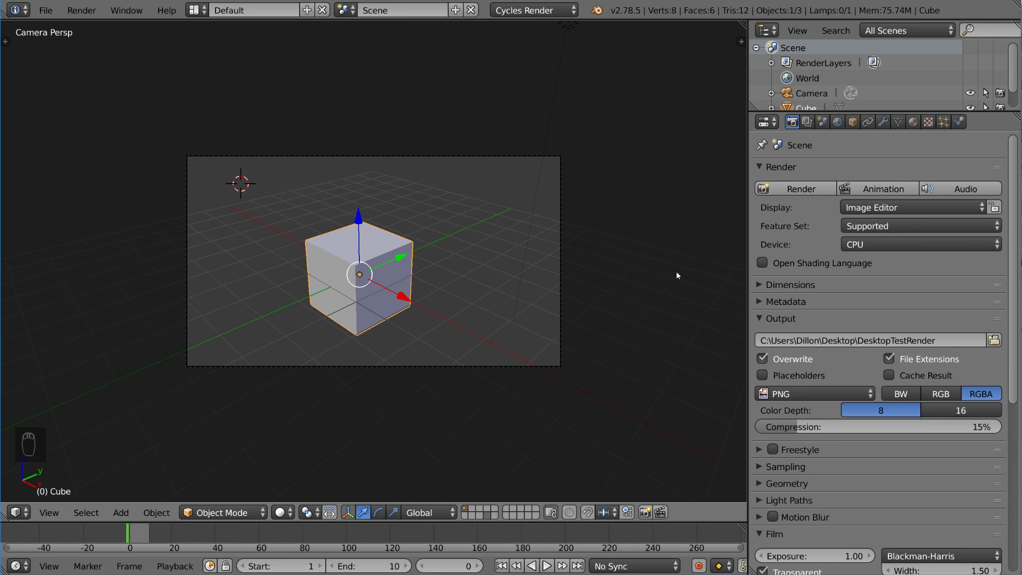
key("ctrl+F12")
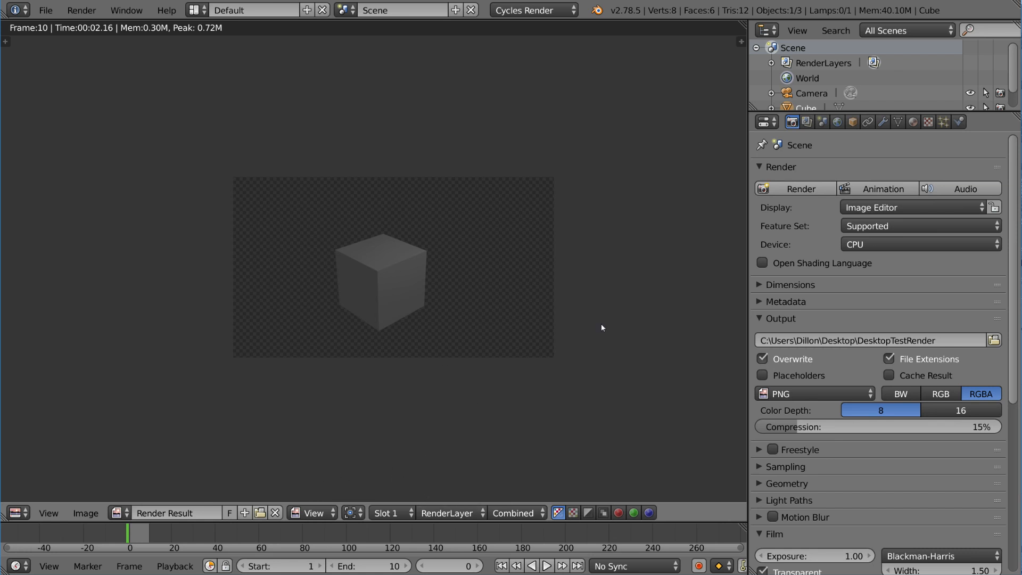
Switch to File Explorer and inspect the rendered frames on the Desktop, viewing DesktopTestRender0001 and the properties of DesktopTestRender0010
key("super+e")
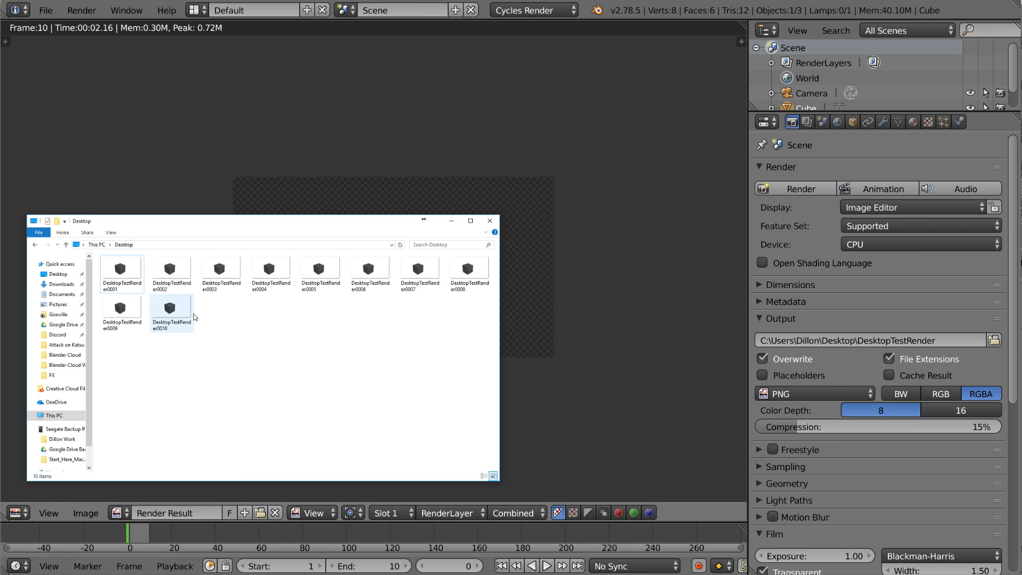
double_click(118, 277)
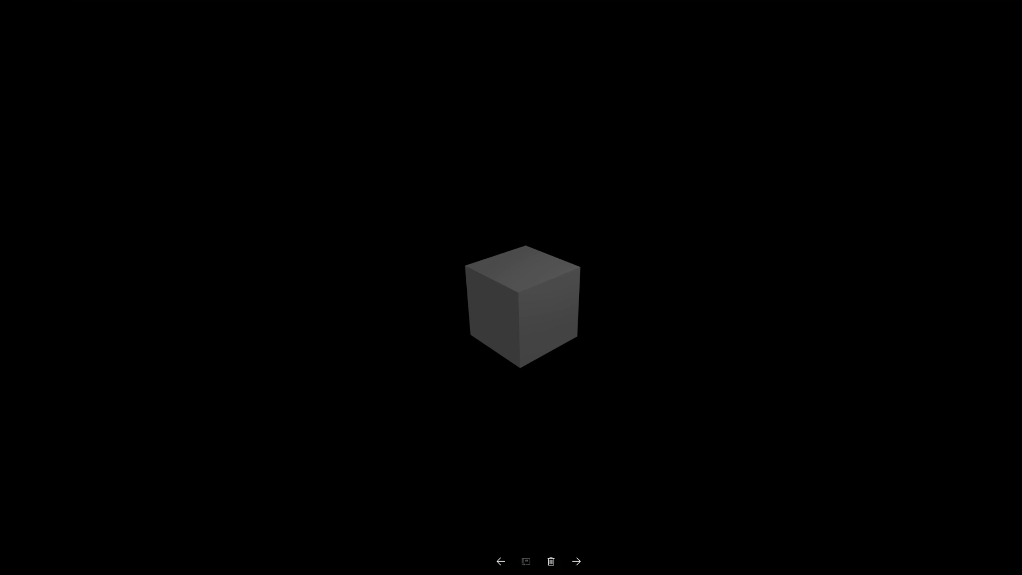
key("alt+F4")
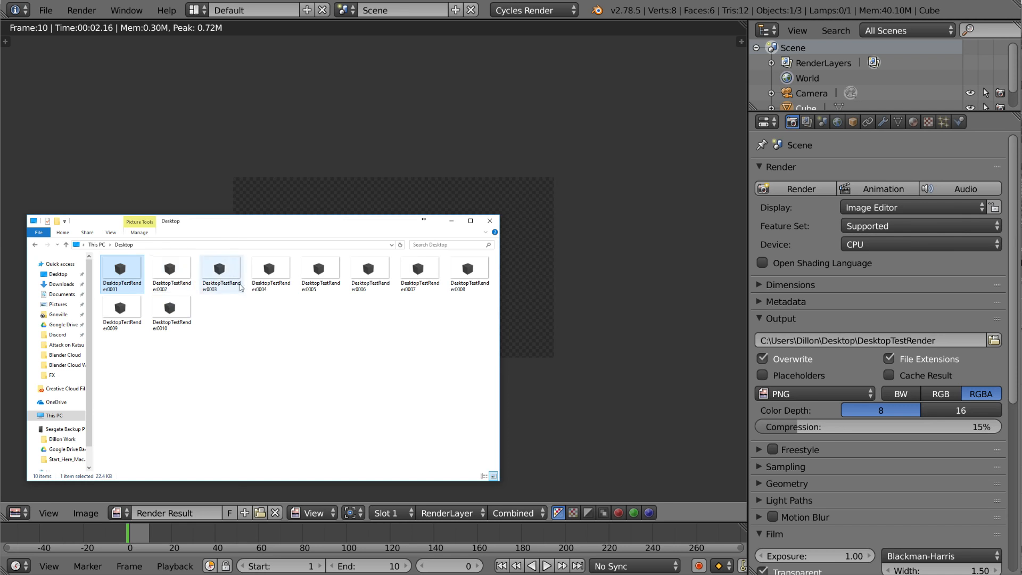
key("Right")
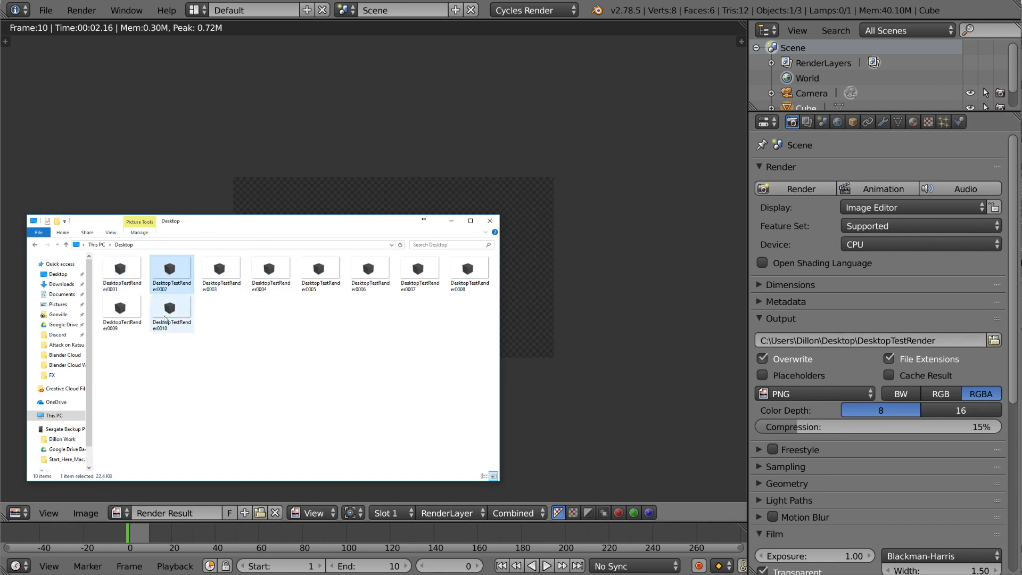
left_click(139, 321)
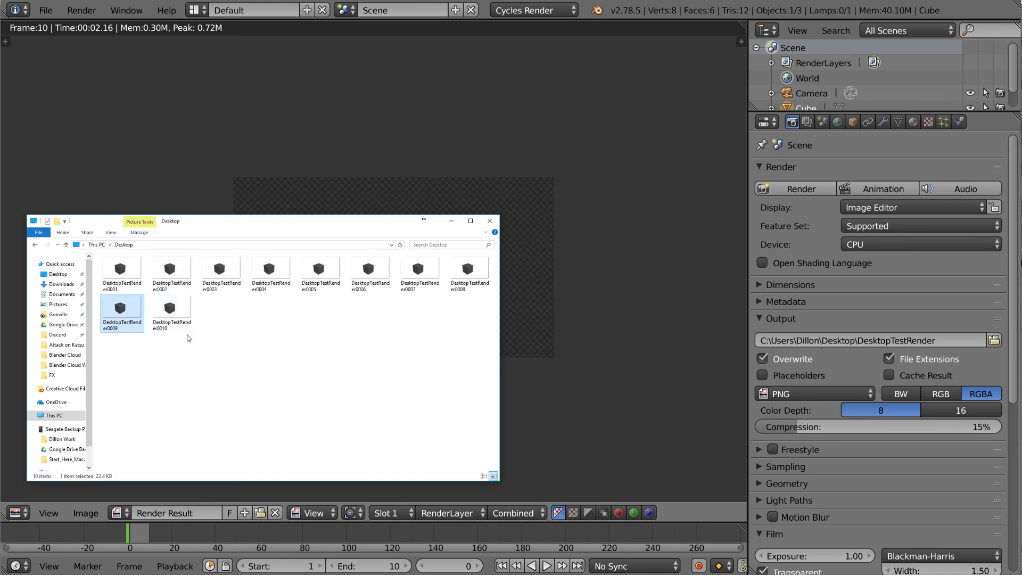
left_click(192, 322)
right_click(180, 319)
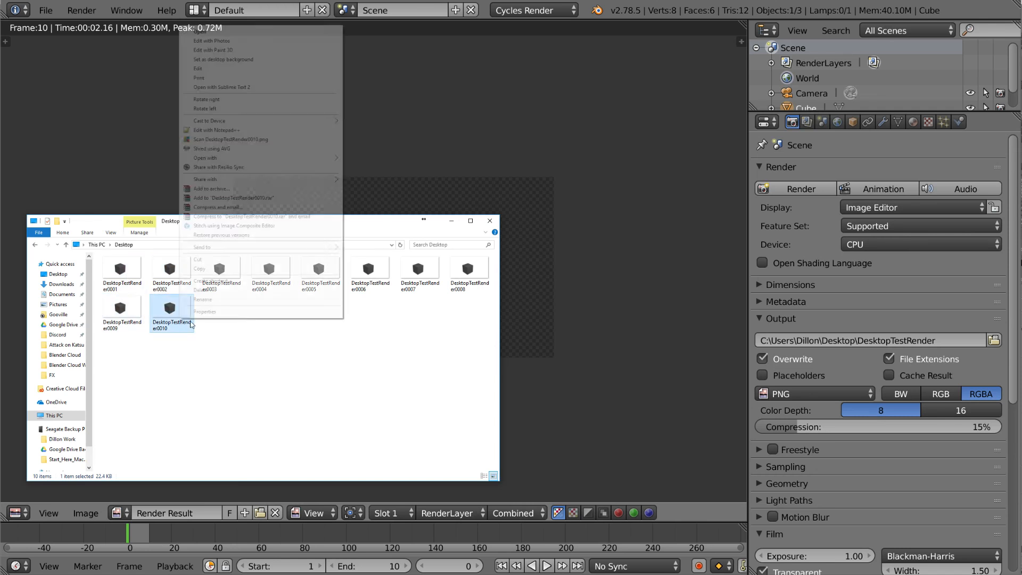
left_click(225, 312)
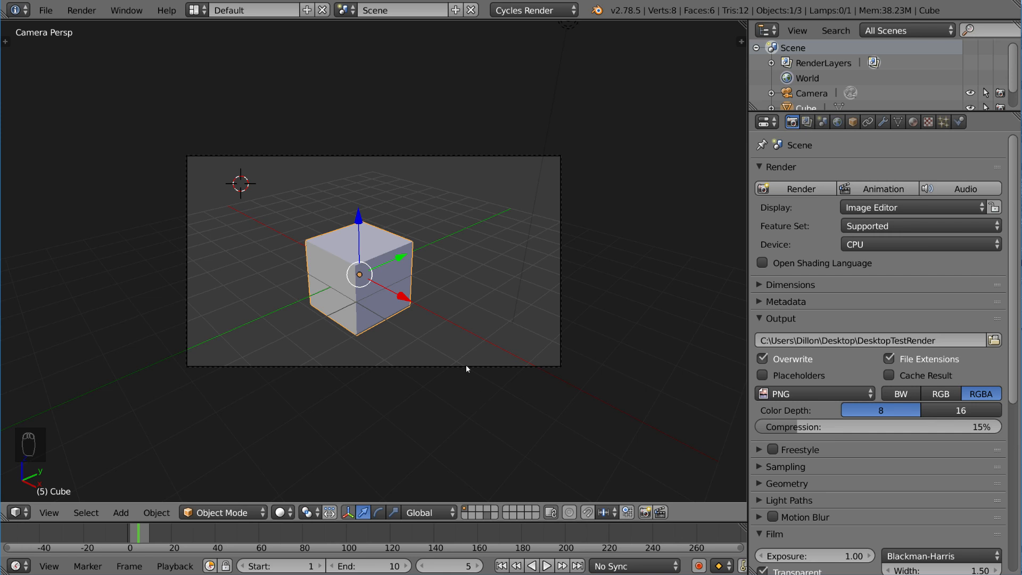
At frame 1, move the cube to the upper-left of the camera view and insert a LocRotScale keyframe
scroll(338, 527, "up", 5)
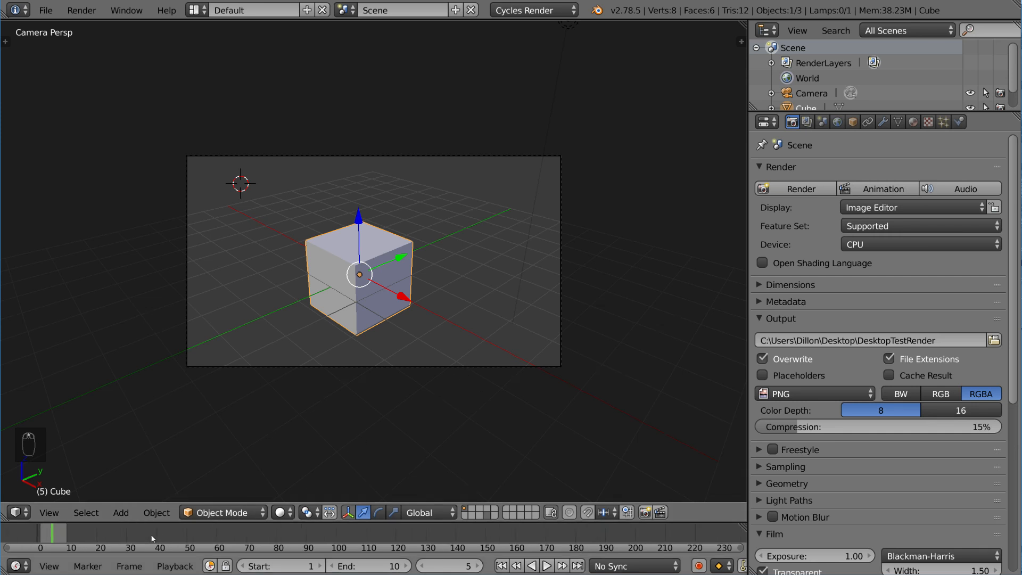
middle_click_drag(68, 535, 251, 533)
scroll(251, 533, "up", 2)
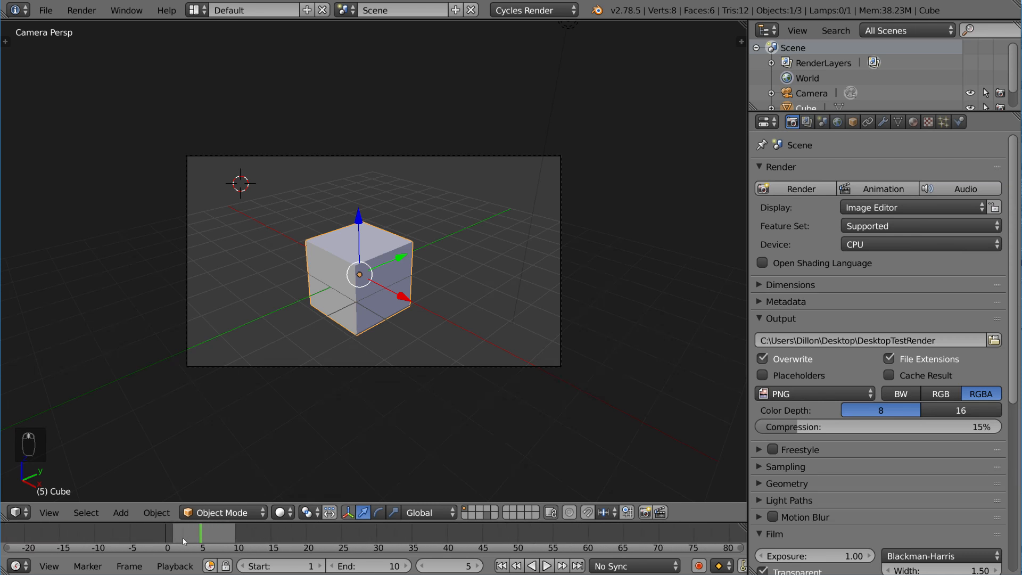
left_click(173, 536)
key("g")
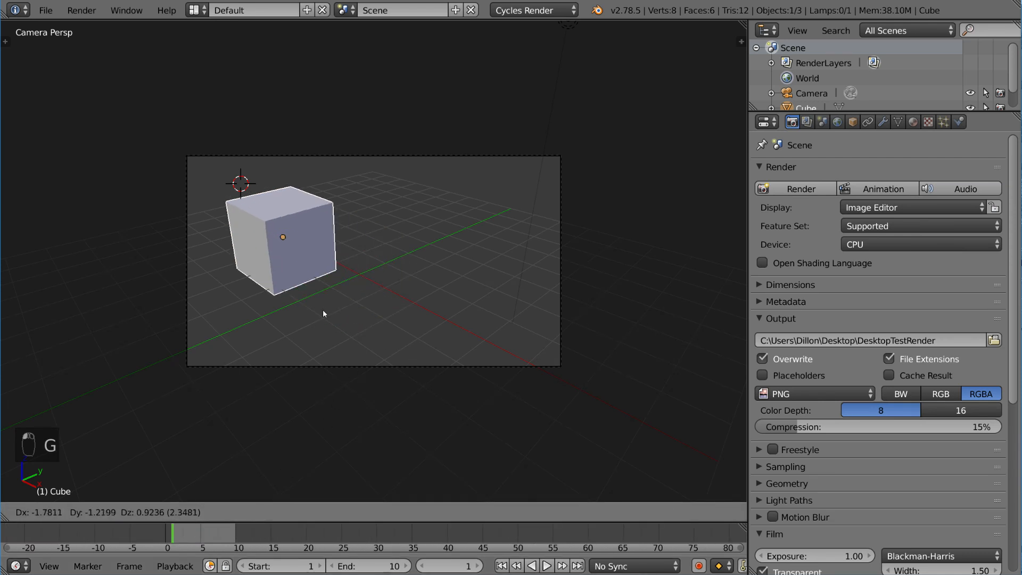
left_click(287, 302)
key("i")
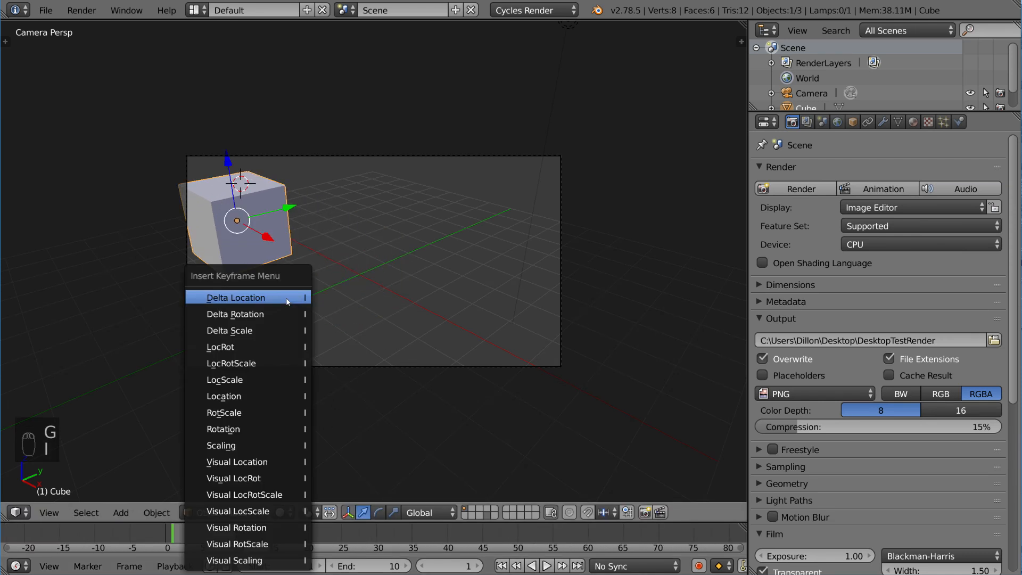
left_click(272, 364)
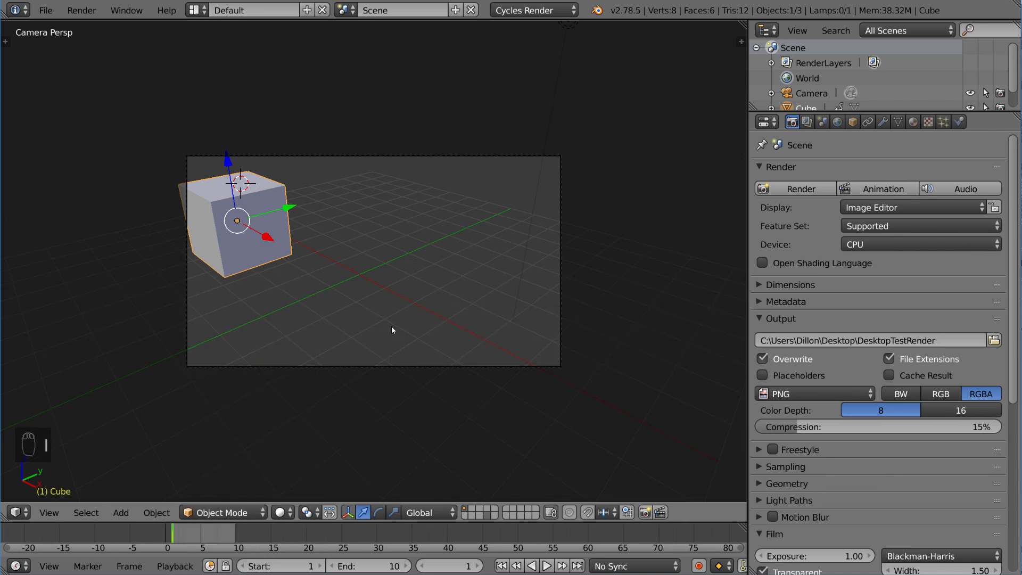
At frame 10, move the cube to the upper-right of the camera view and insert a LocRotScale keyframe
key("shift+Right")
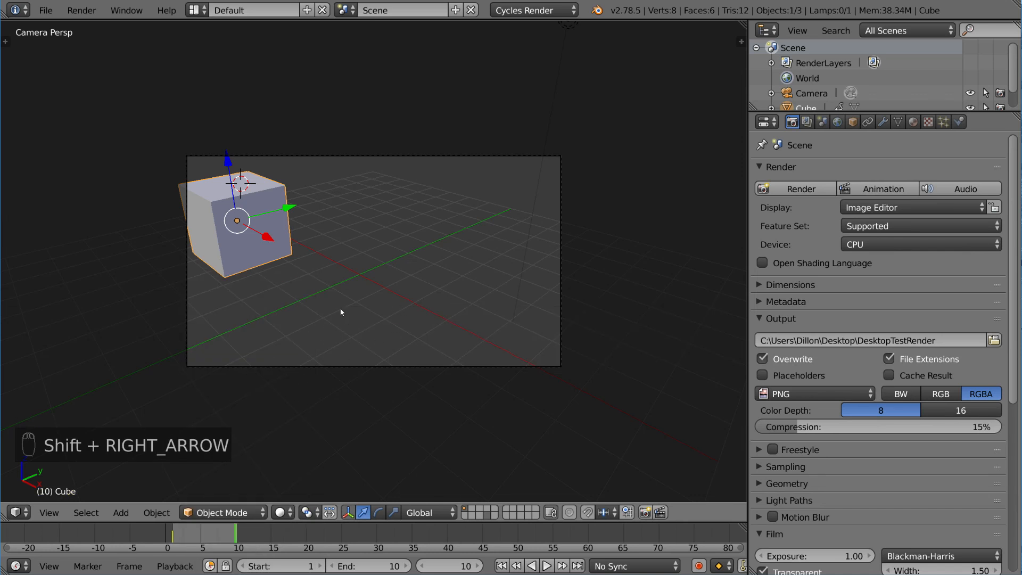
key("g")
left_click(537, 264)
key("i")
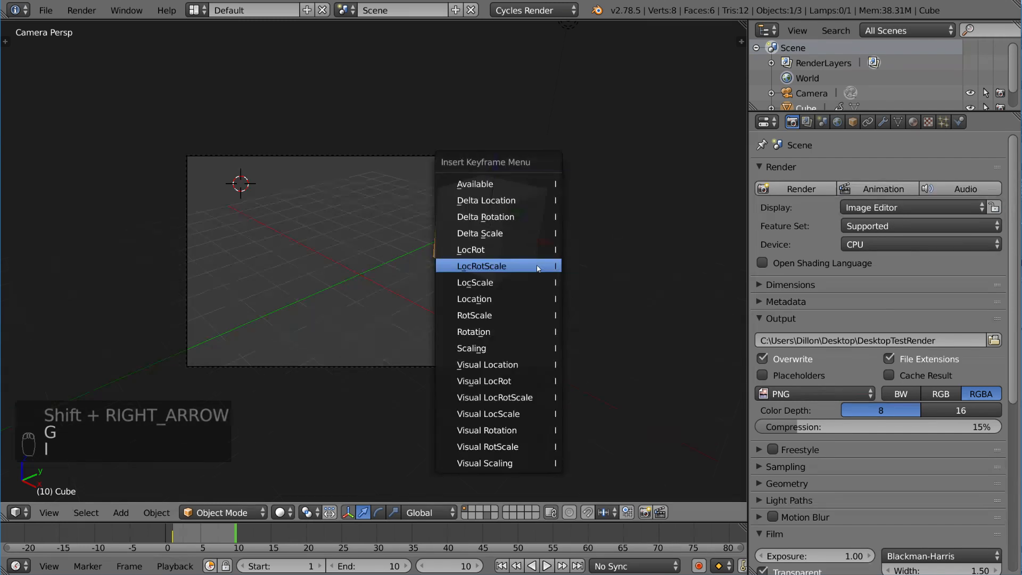
left_click(537, 264)
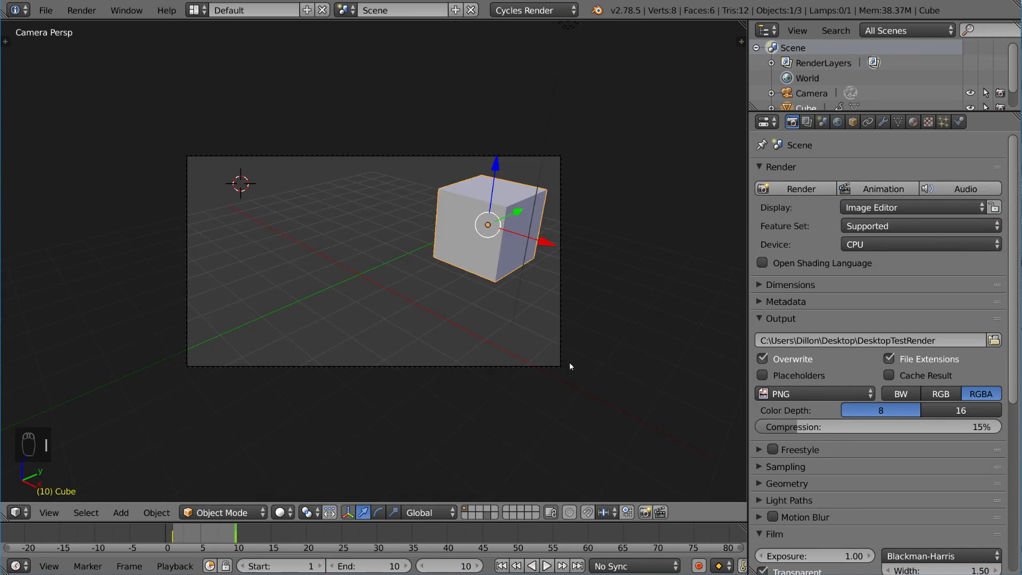
Play back the cube's animation in the viewport, stop it and return to frame 1
key("alt+a")
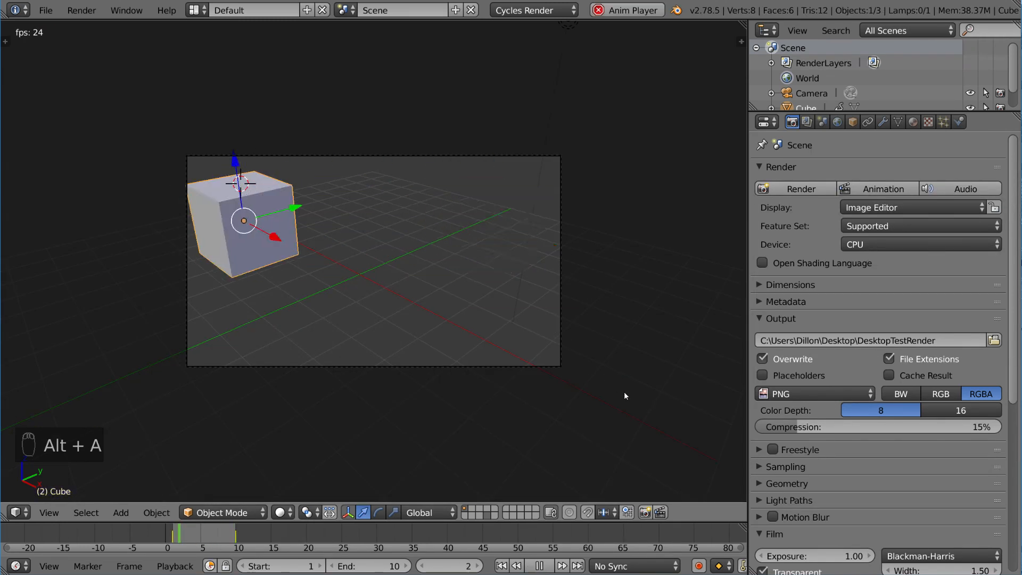
key("alt+a")
key("shift+Left")
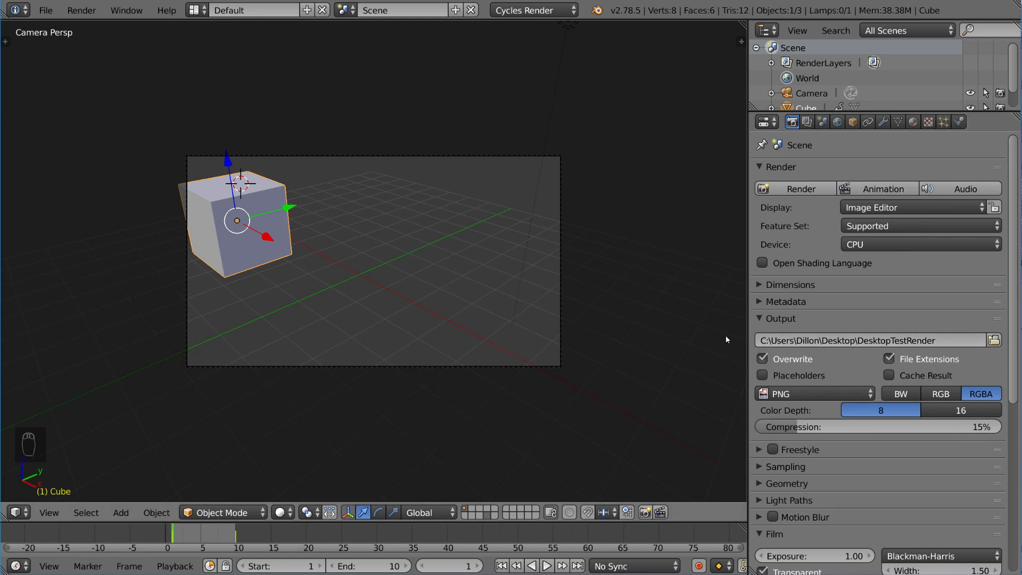
Render the moving-cube animation over the existing frames and check the updated images in the Desktop folder
key("F12")
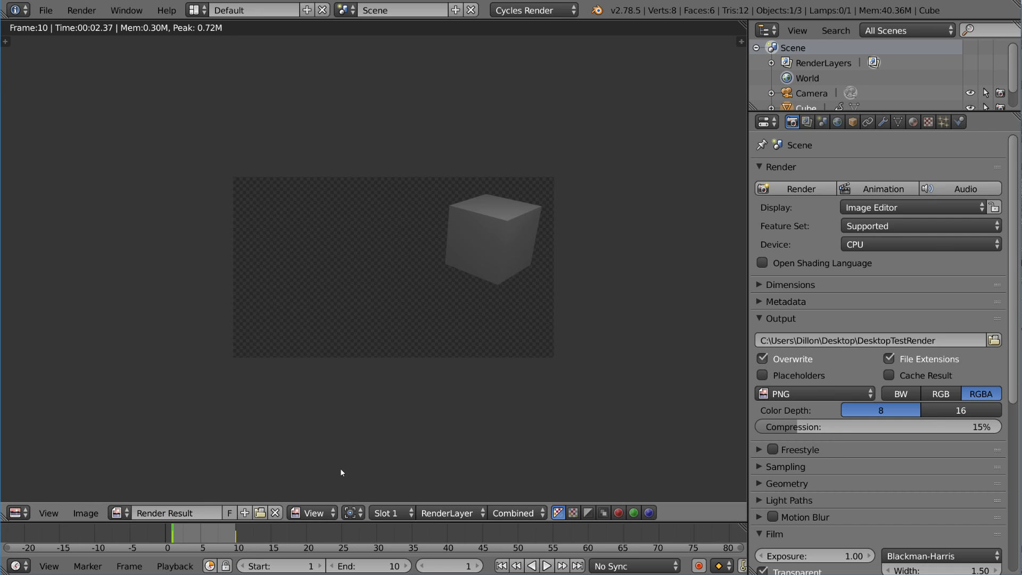
key("alt+Tab")
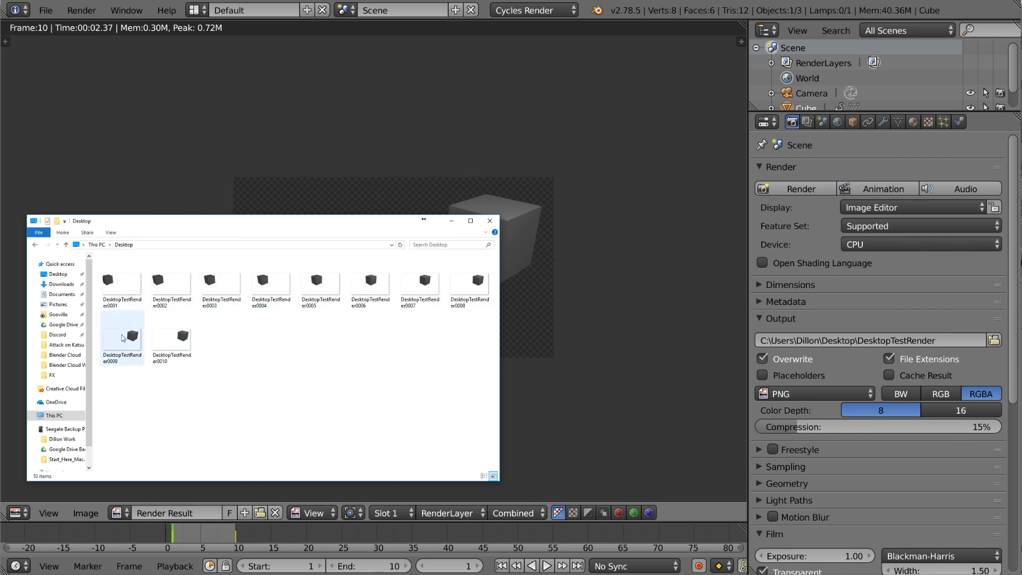
left_click(613, 271)
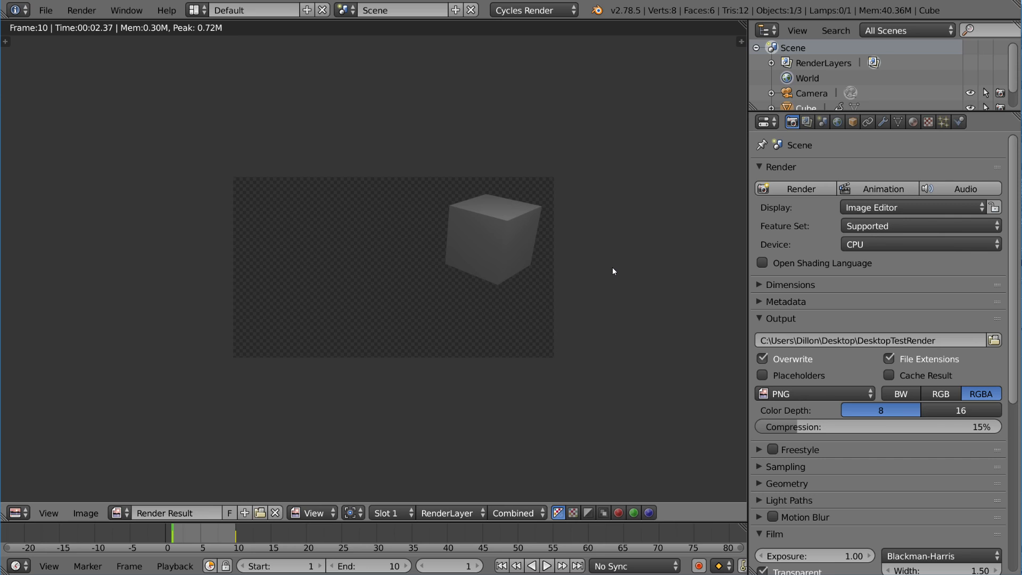
Play back the rendered animation in the separate player window and close it
key("ctrl+F11")
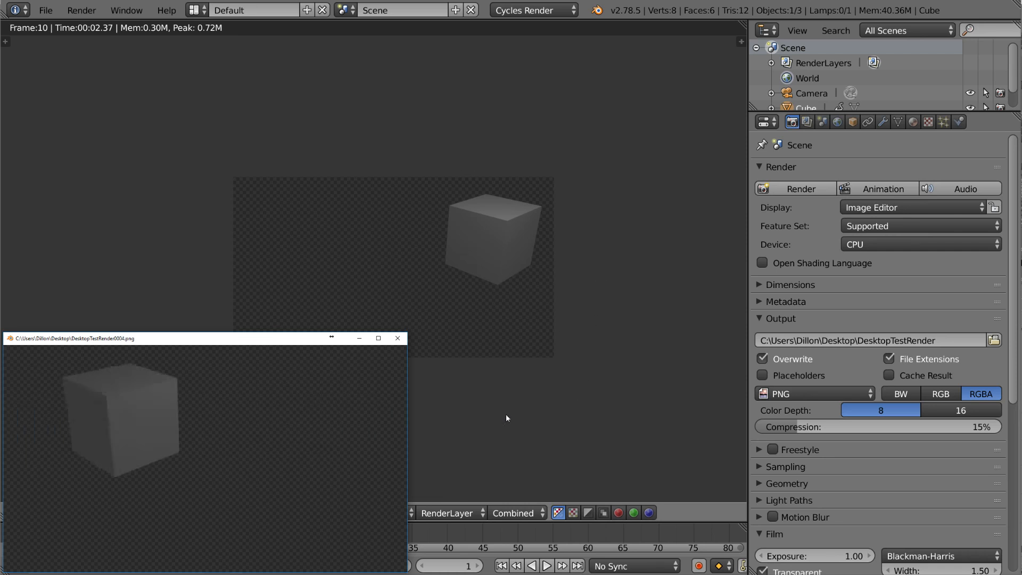
left_click_drag(148, 459, 130, 479)
left_click(397, 338)
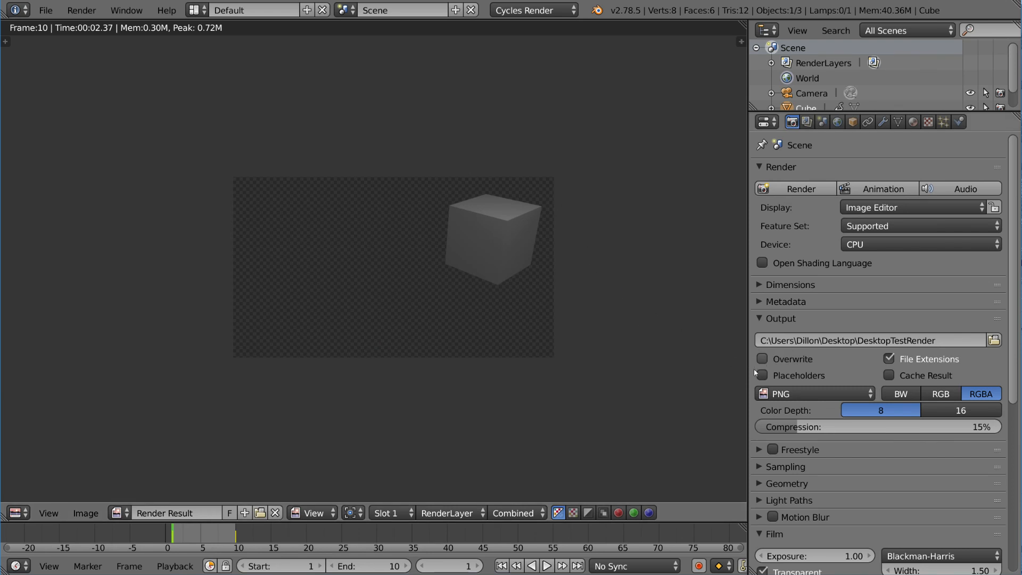
Duplicate the cube, place the copy near the centre of the camera view and delete the copy's keyframes at frame 1
key("Escape")
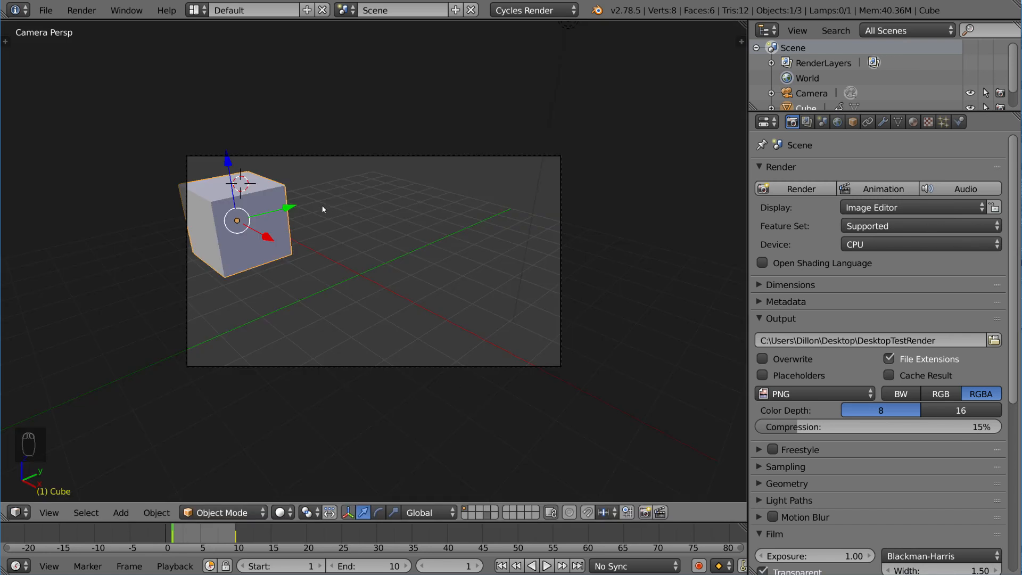
key("shift+d")
left_click(472, 288)
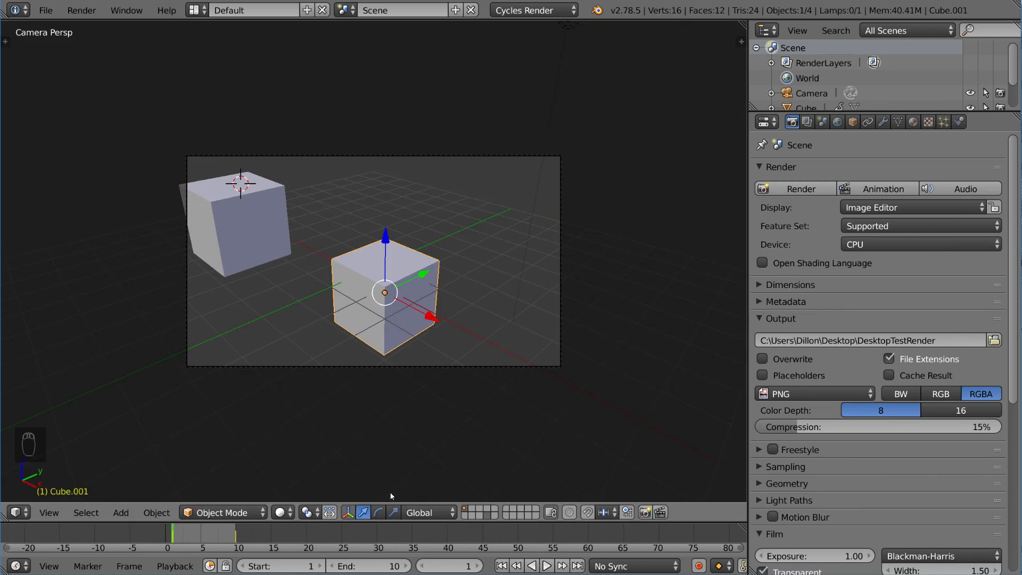
key("alt+i")
left_click(362, 438)
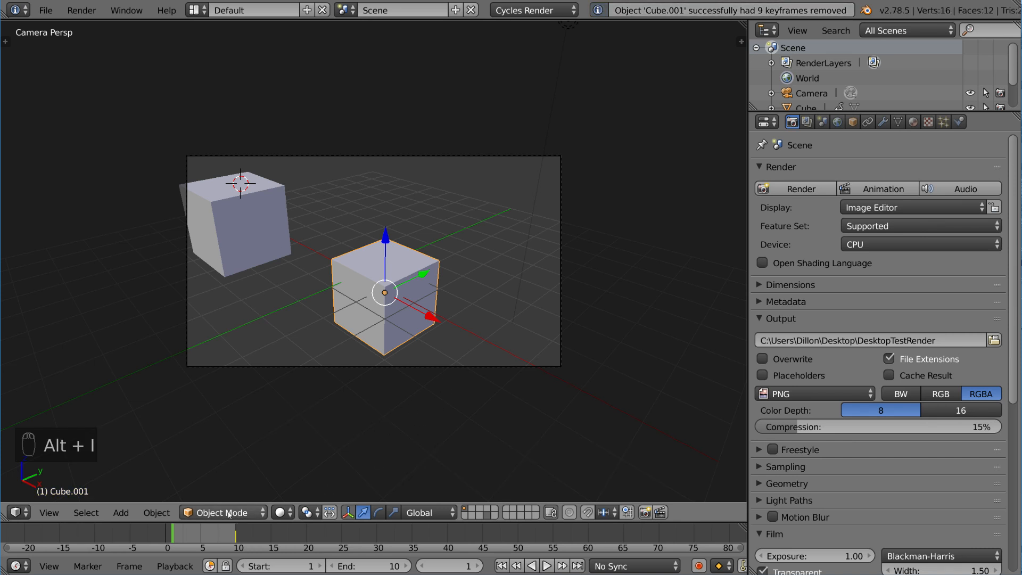
Delete the duplicate cube's keyframes at frame 10 and reset its location to the world origin
key("shift+Right")
key("alt+i")
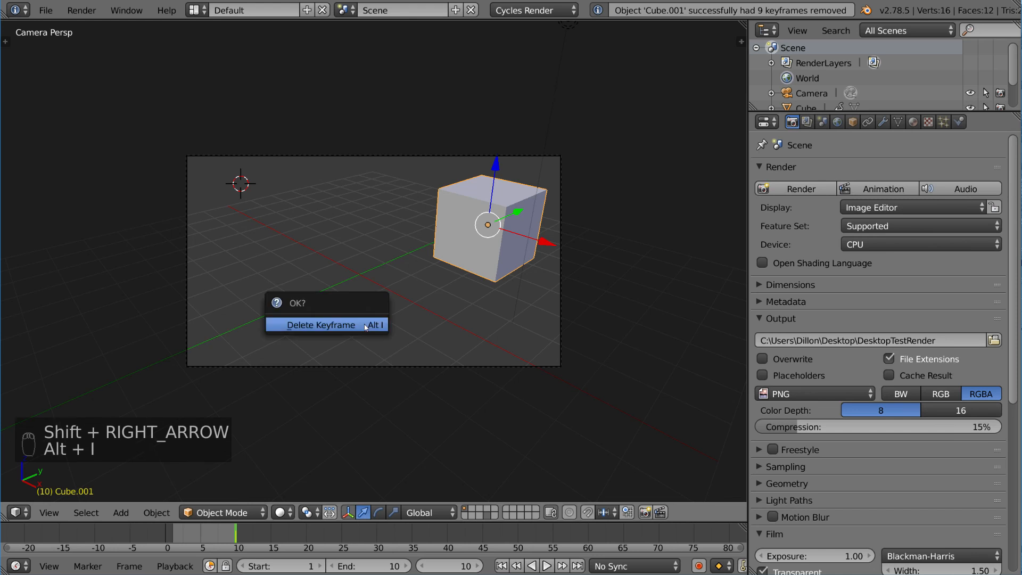
left_click(364, 325)
key("g")
key("alt+g")
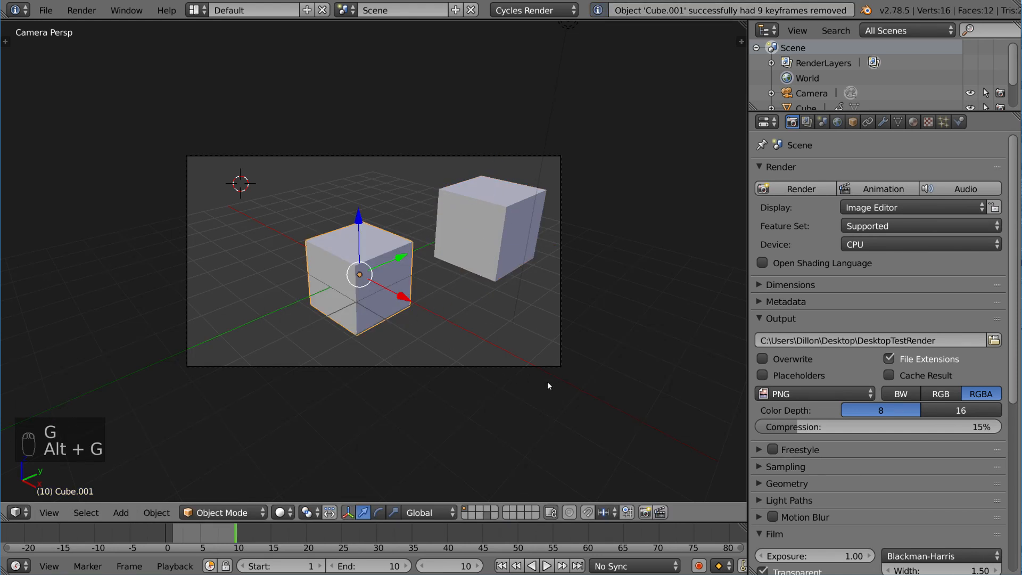
Preview the animation in the viewport, return to frame 1 and set the end frame to 15
key("alt+a")
key("alt+a")
key("alt+a")
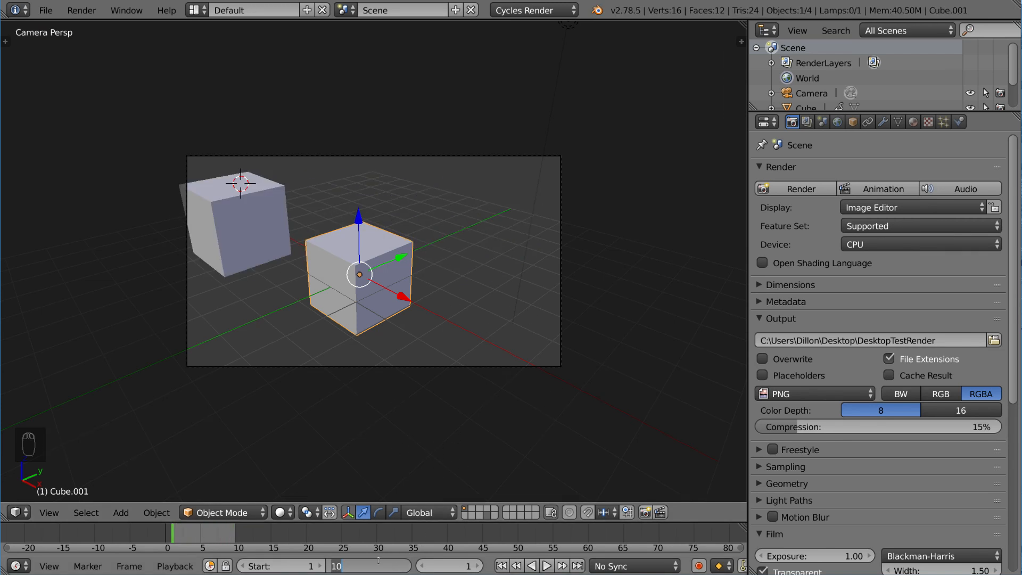
type("15")
key("Return")
Move the original cube down at frame 15, keyframe it there and play back the animation in the viewport
right_click(264, 270)
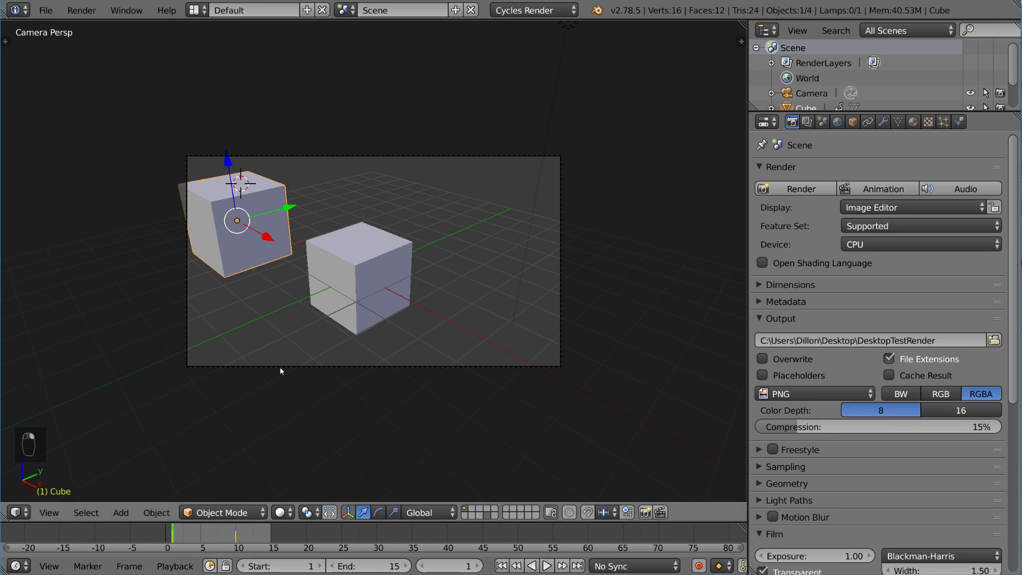
key("shift+Right")
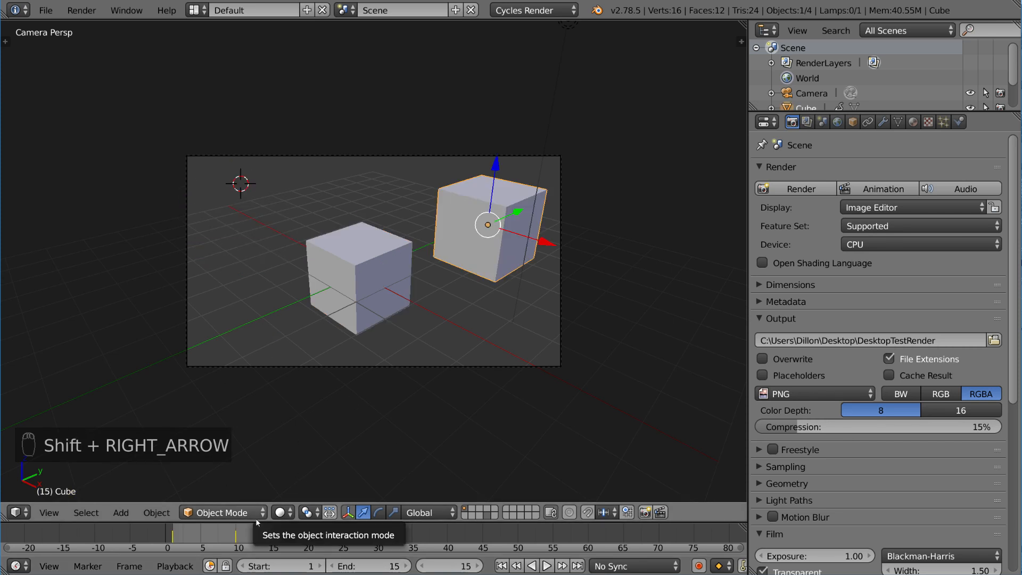
key("g")
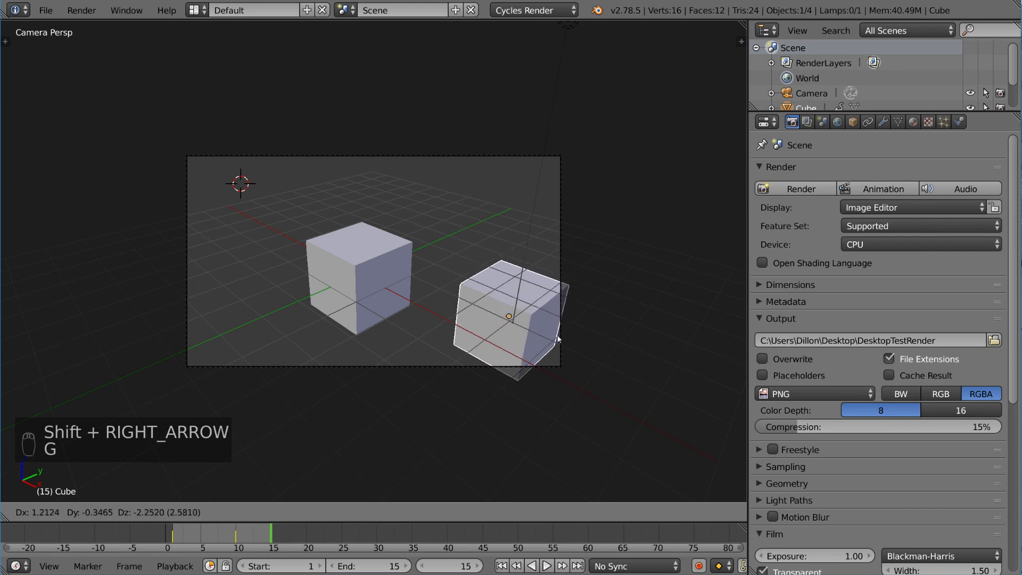
left_click(554, 320)
key("i")
left_click(555, 320)
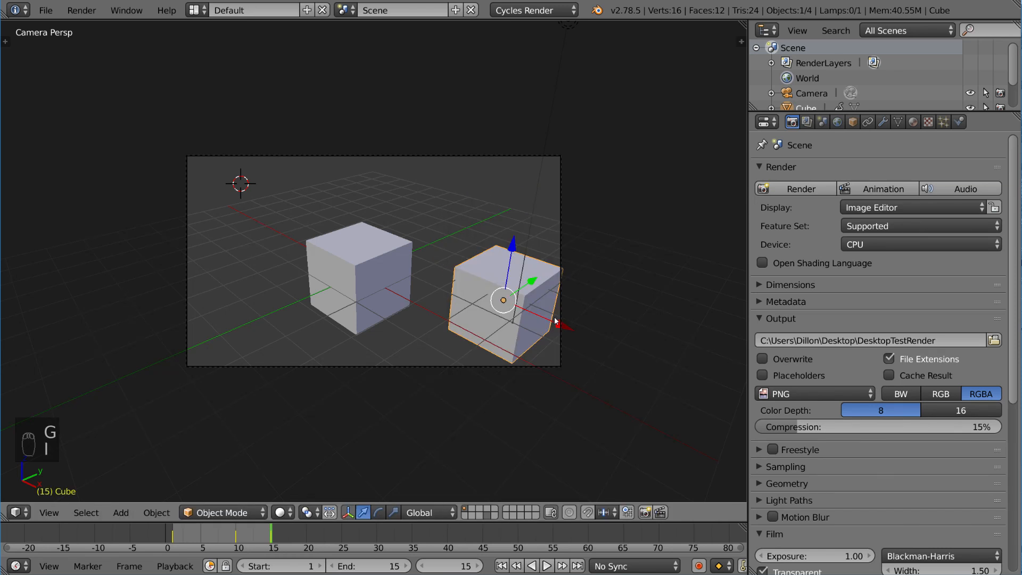
key("alt+a")
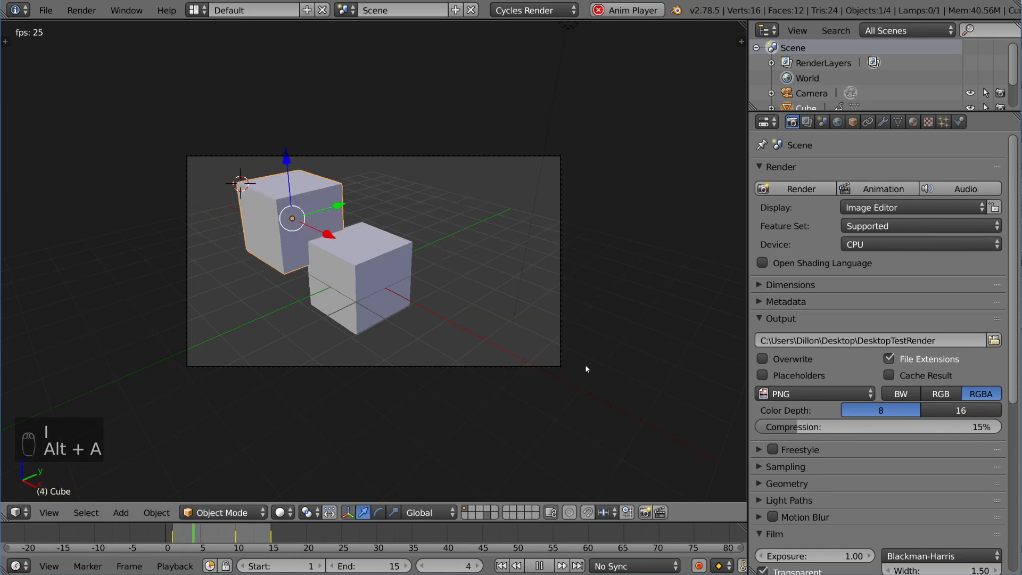
key("alt+a")
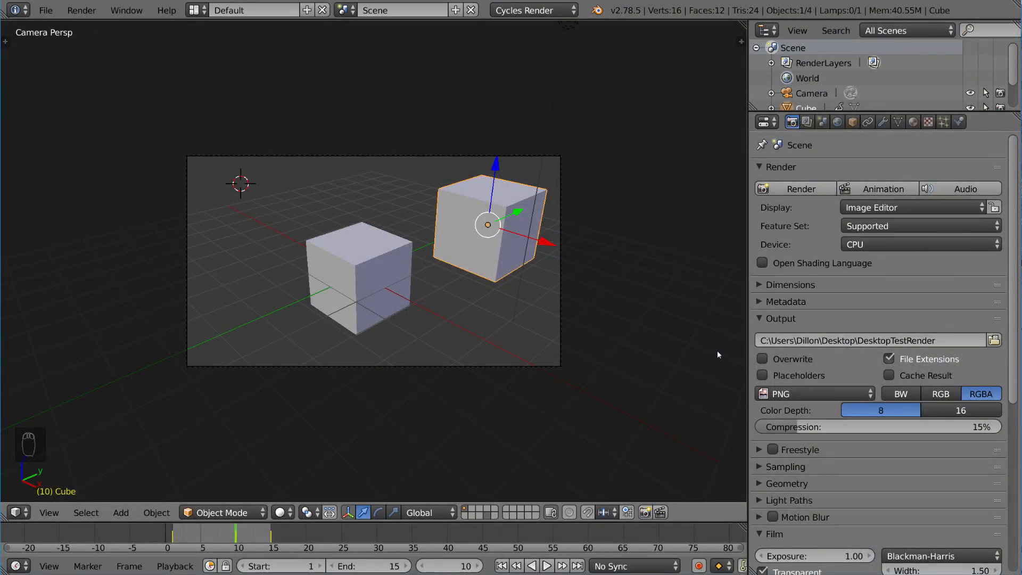
Render the extended animation without overwriting and check the image sequence in the Desktop folder
key("ctrl+F12")
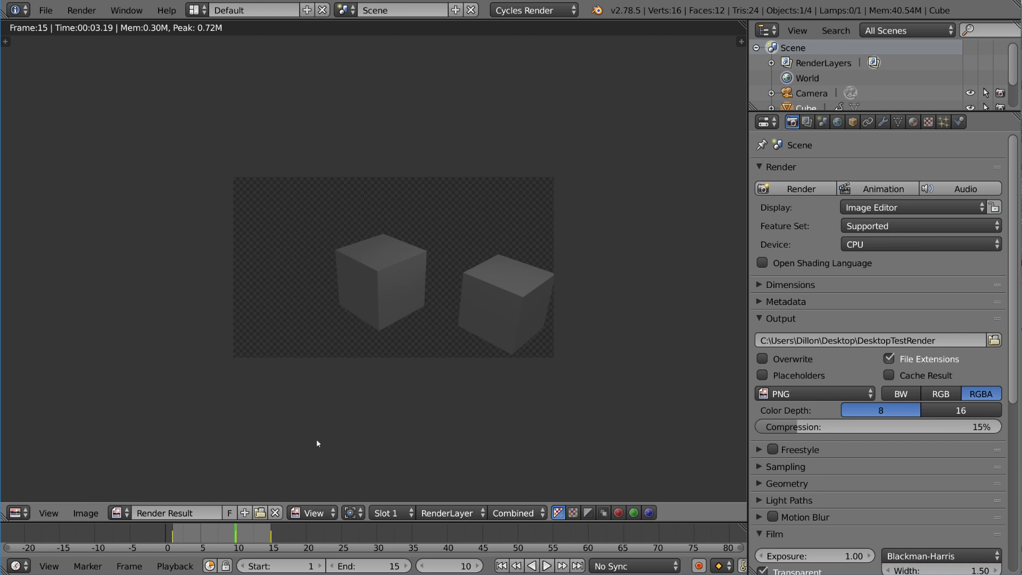
key("alt+Tab")
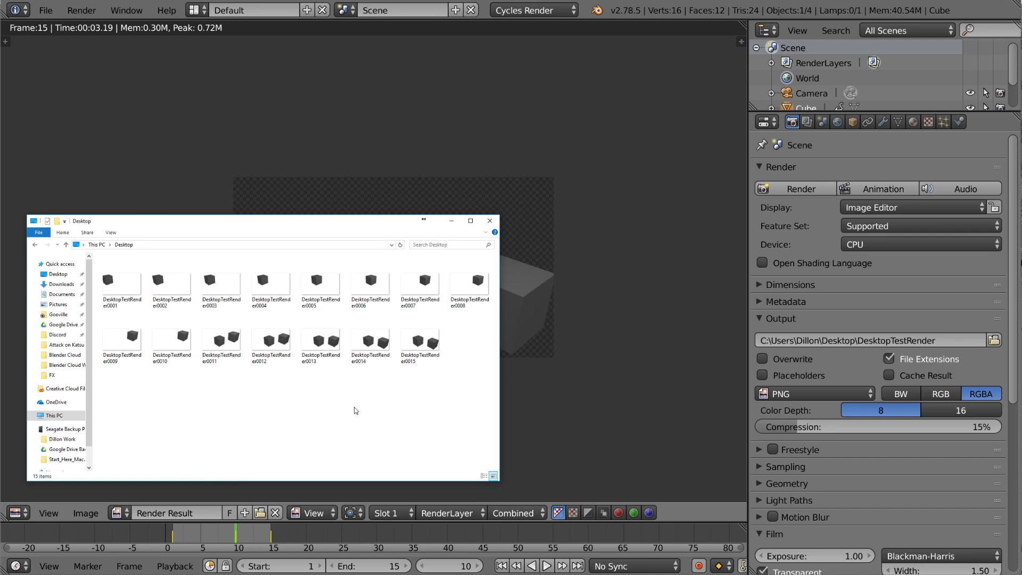
left_click(606, 242)
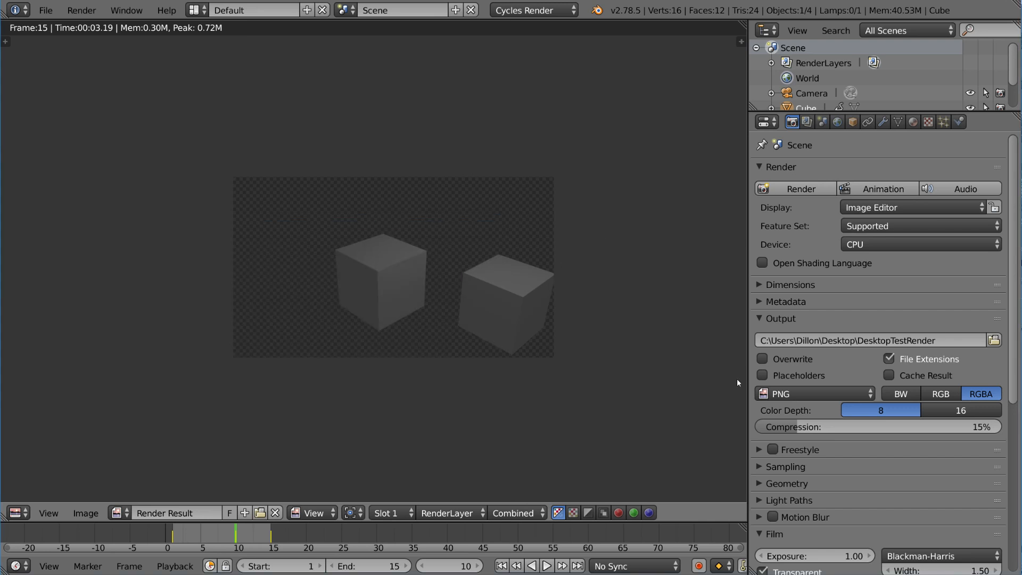
Enable Placeholders for the render output and delete all DesktopTestRender images from the Desktop folder
left_click(762, 376)
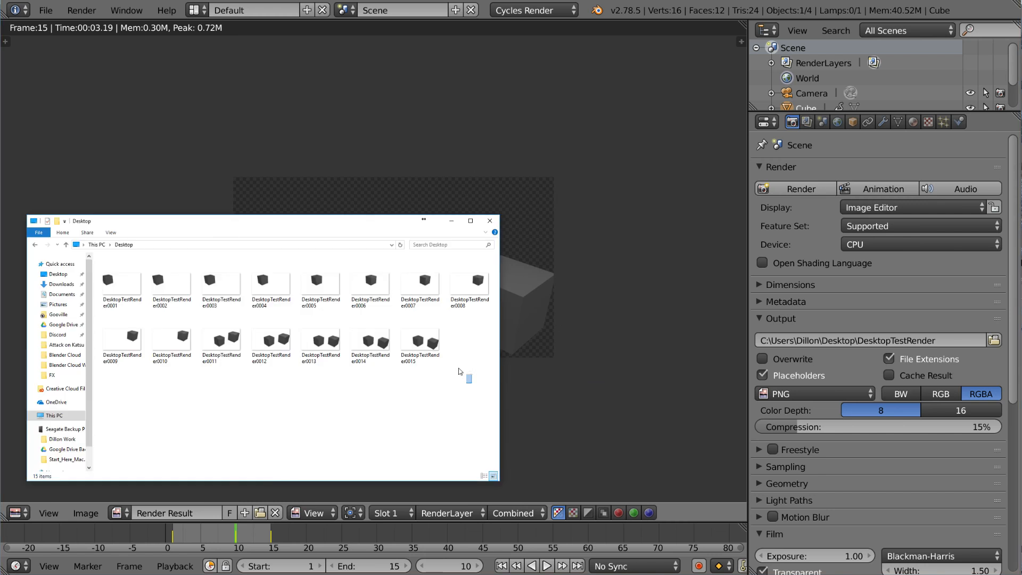
left_click_drag(460, 371, 103, 258)
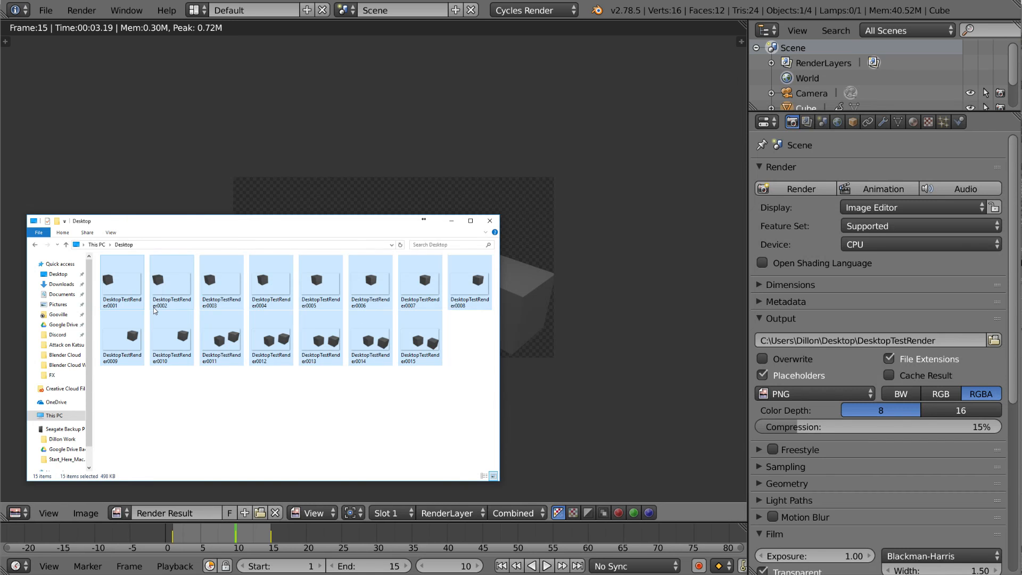
key("Delete")
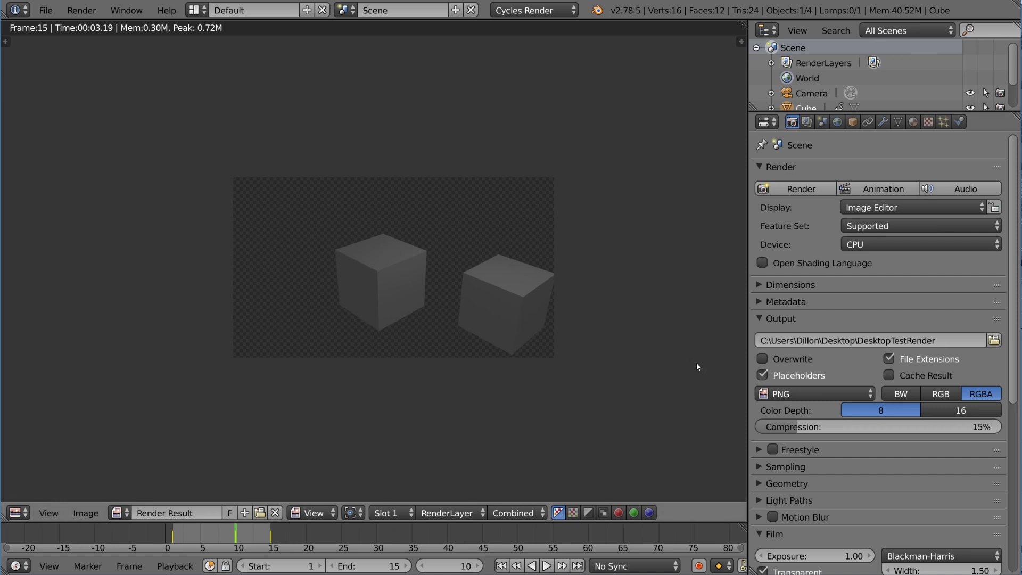
Render the full animation with placeholders, check the new images in the Desktop folder and close the render result
key("ctrl+F12")
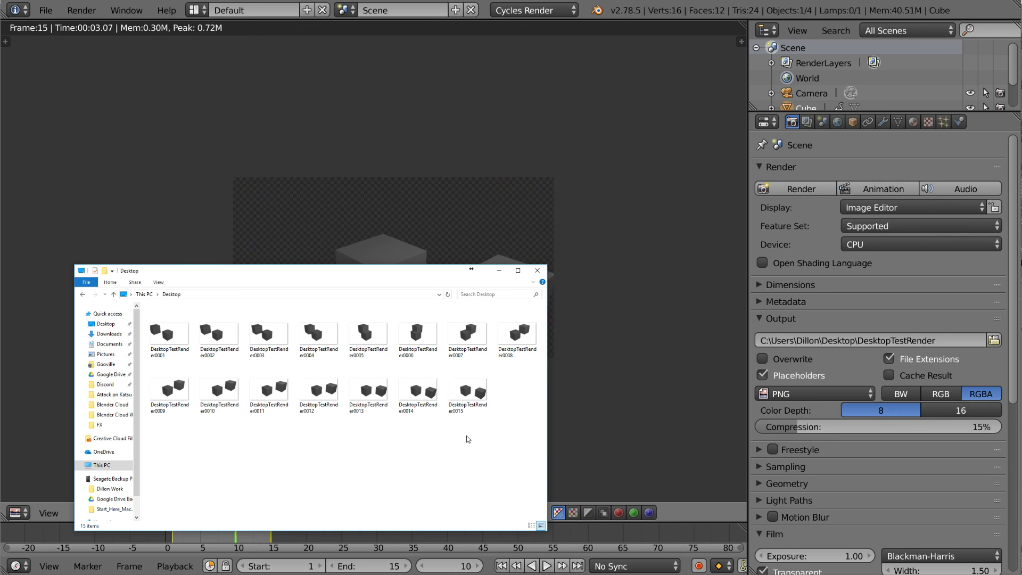
left_click(717, 359)
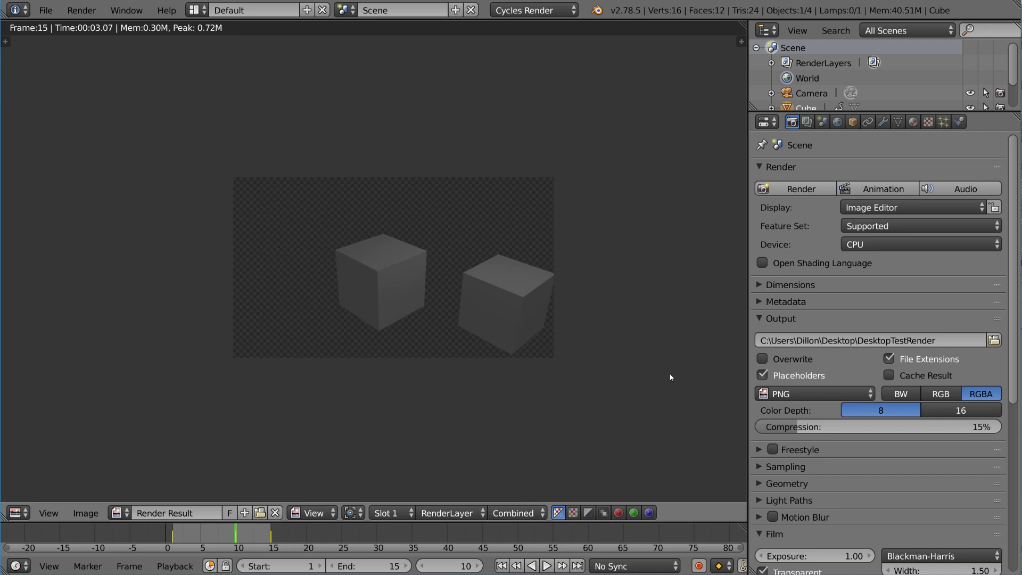
key("Escape")
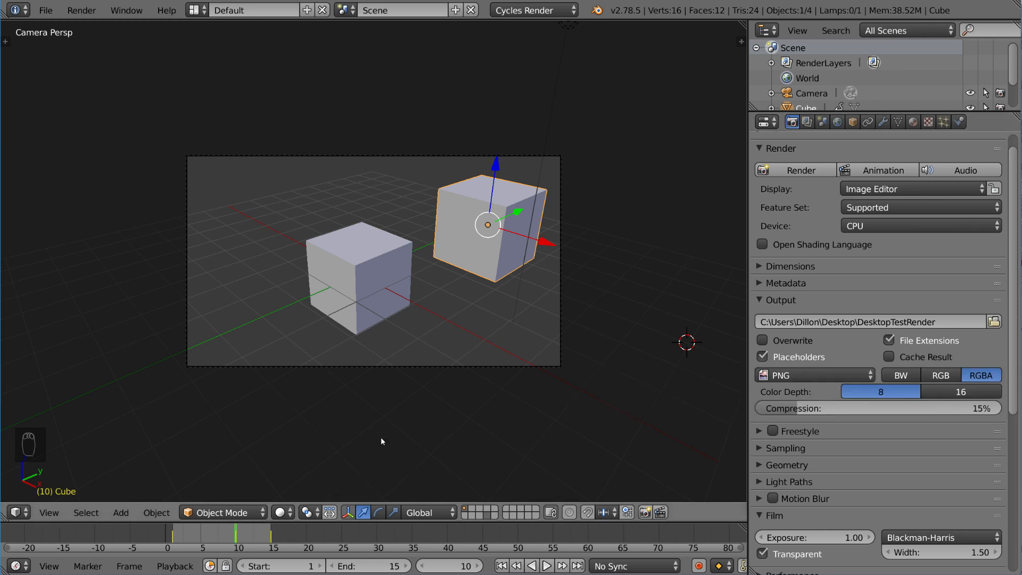
Split the 3D view horizontally, turn the upper area into a compositing Node Editor and enable Use Nodes
left_click_drag(4, 521, 5, 280)
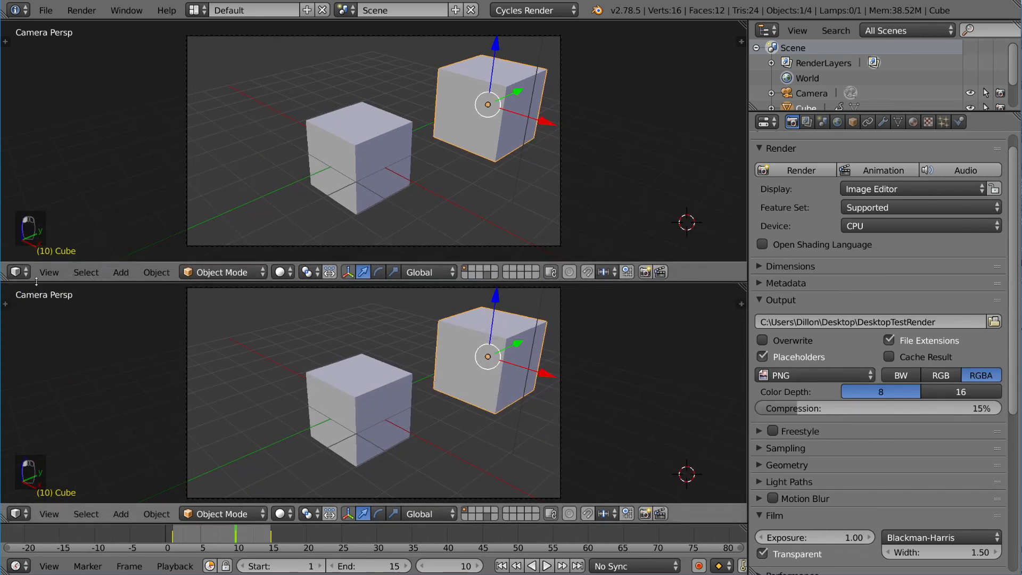
left_click(15, 271)
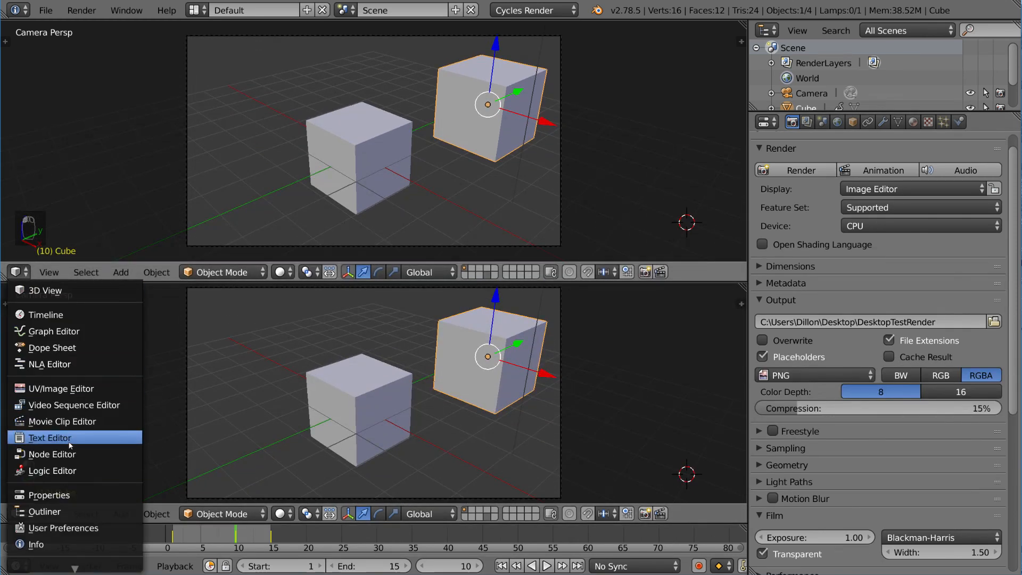
left_click(52, 454)
left_click(196, 272)
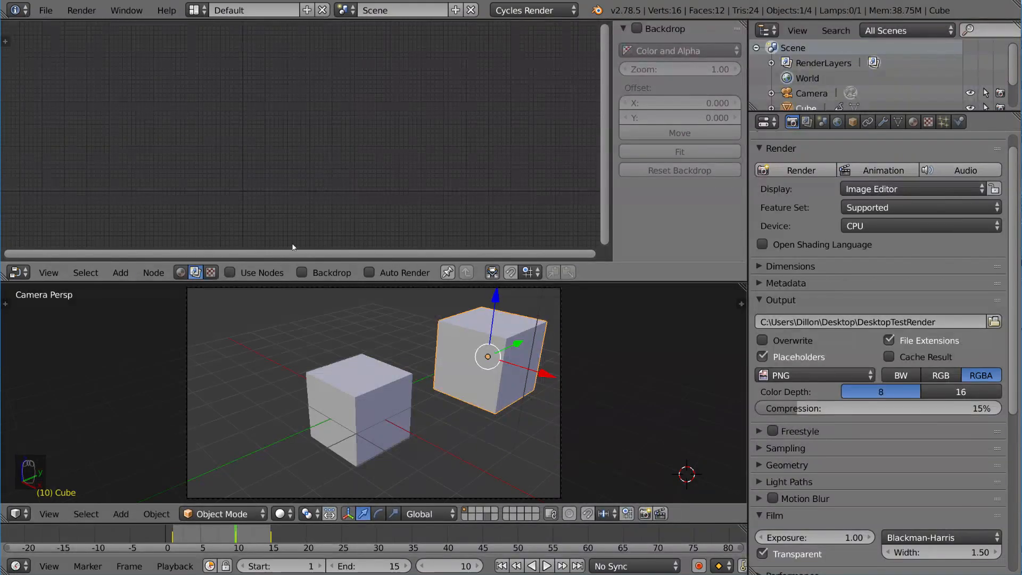
left_click(230, 272)
Move the Render Layers node away from the Composite node and insert a Blur filter node into their image link
middle_click_drag(301, 147, 404, 180)
scroll(404, 179, "up", 7)
left_click_drag(404, 174, 188, 135)
middle_click_drag(366, 162, 328, 143)
scroll(327, 144, "up", 3)
scroll(327, 139, "up", 1)
key("shift+a")
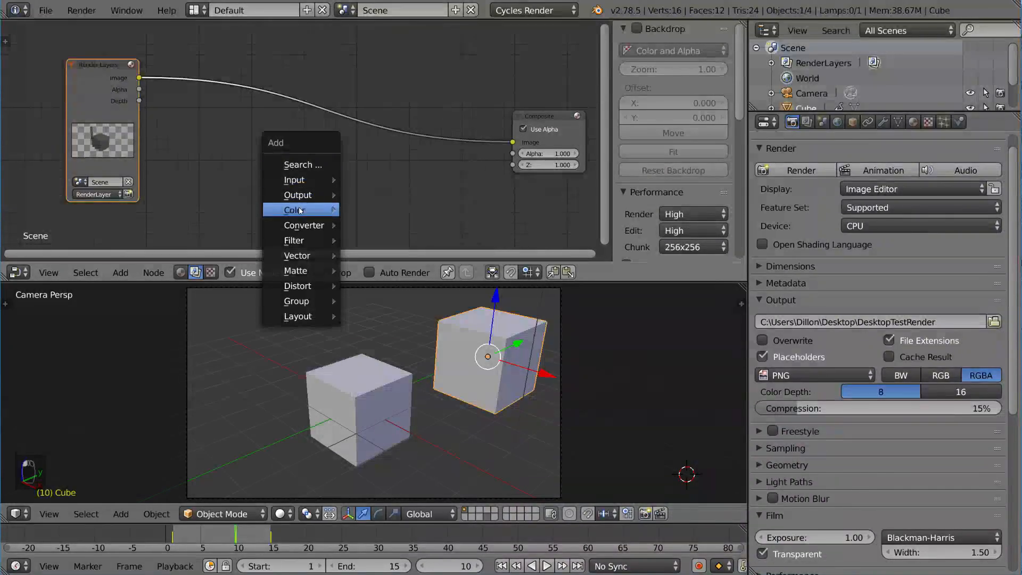
mouse_move(298, 240)
left_click(371, 256)
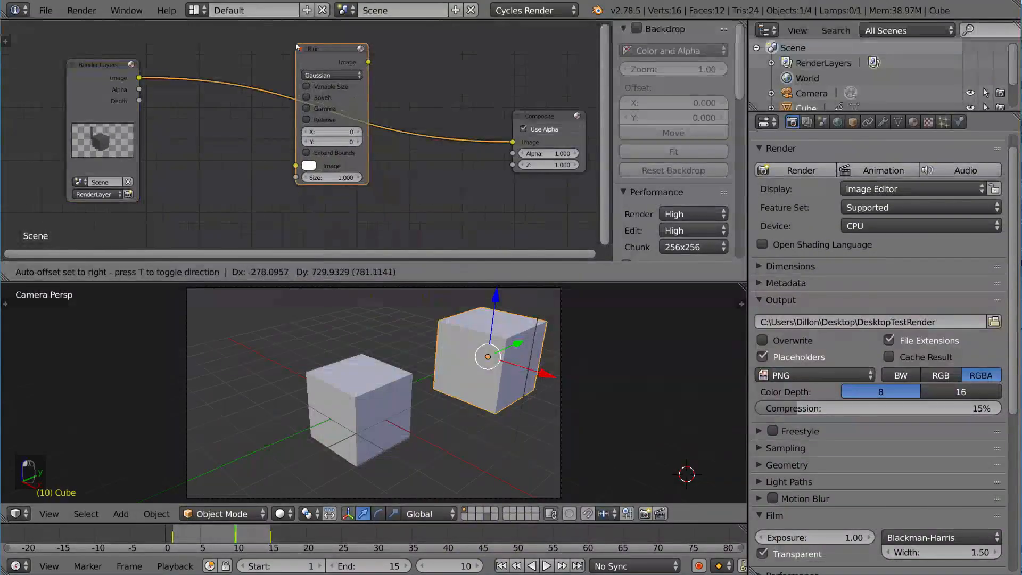
left_click(327, 150)
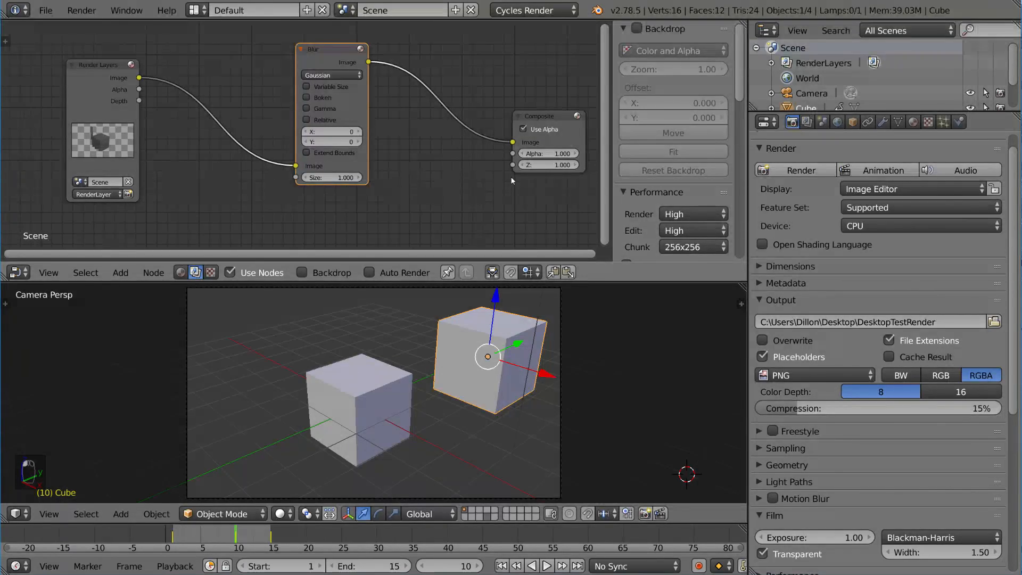
Look over the Post Processing render settings and restore the 3D view to the full area without the Node Editor
scroll(892, 375, "down", 3)
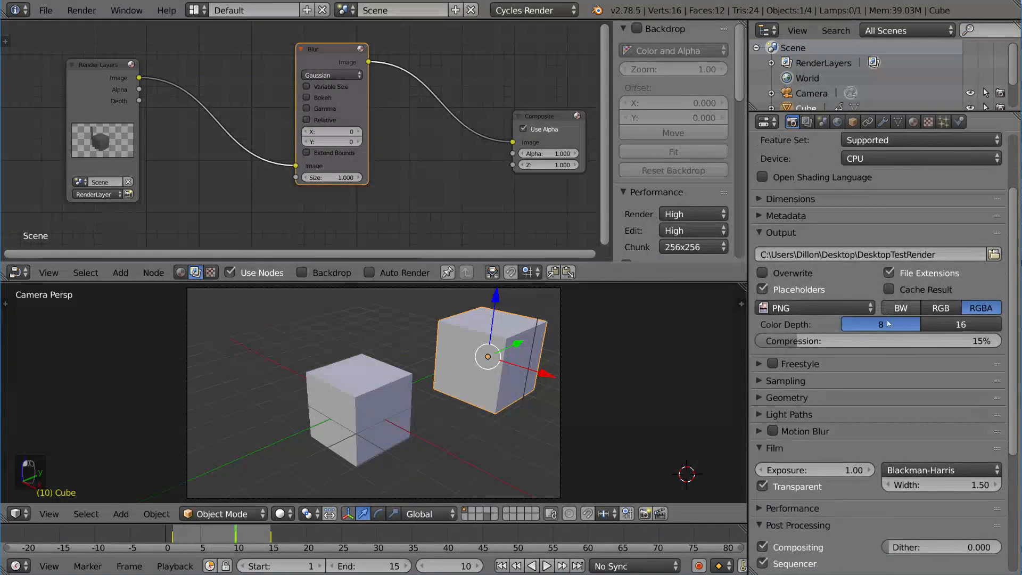
scroll(892, 376, "up", 4)
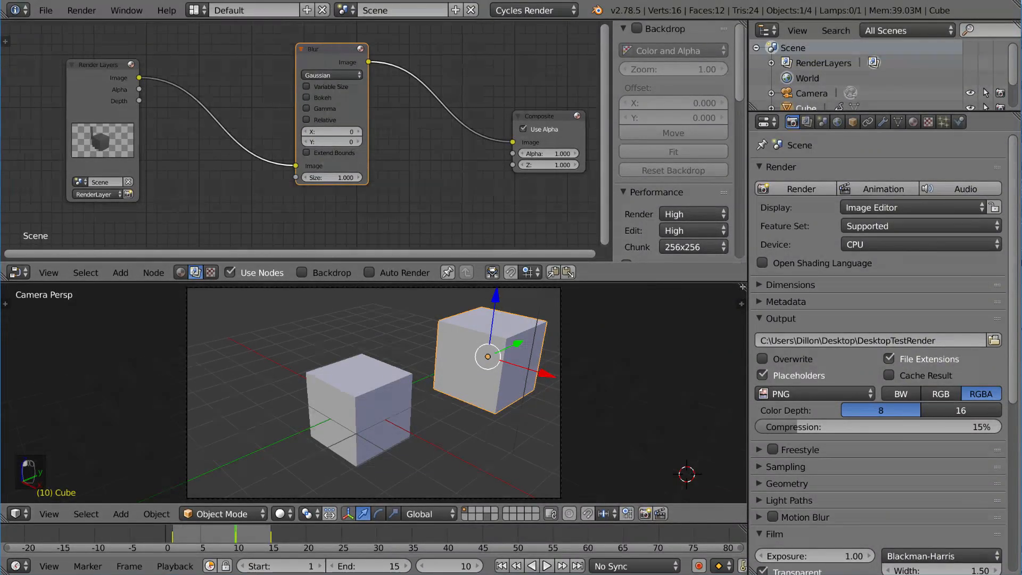
key("ctrl+Up")
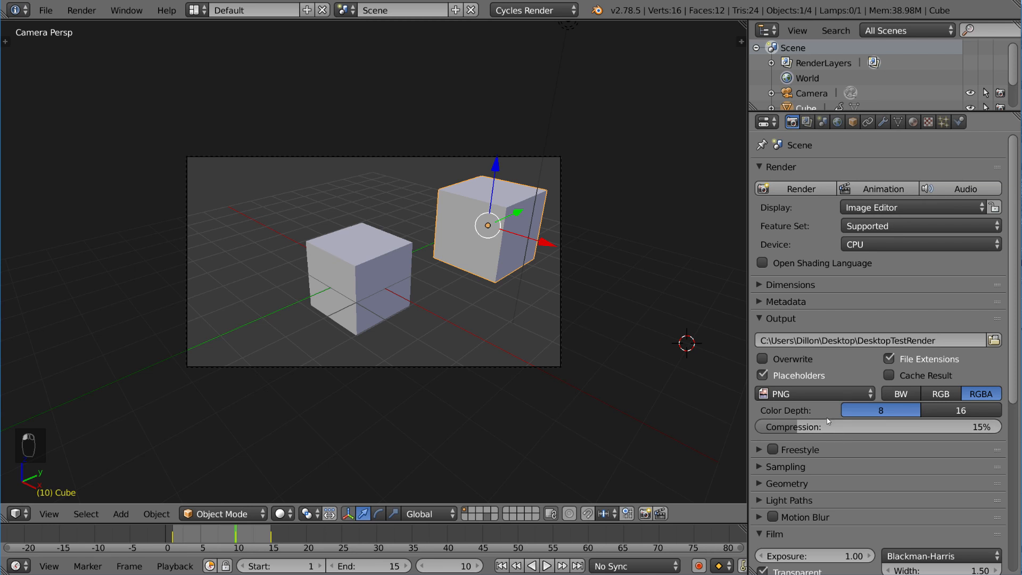
Set the output file format to FFmpeg video and expand the Encoding settings
left_click(819, 394)
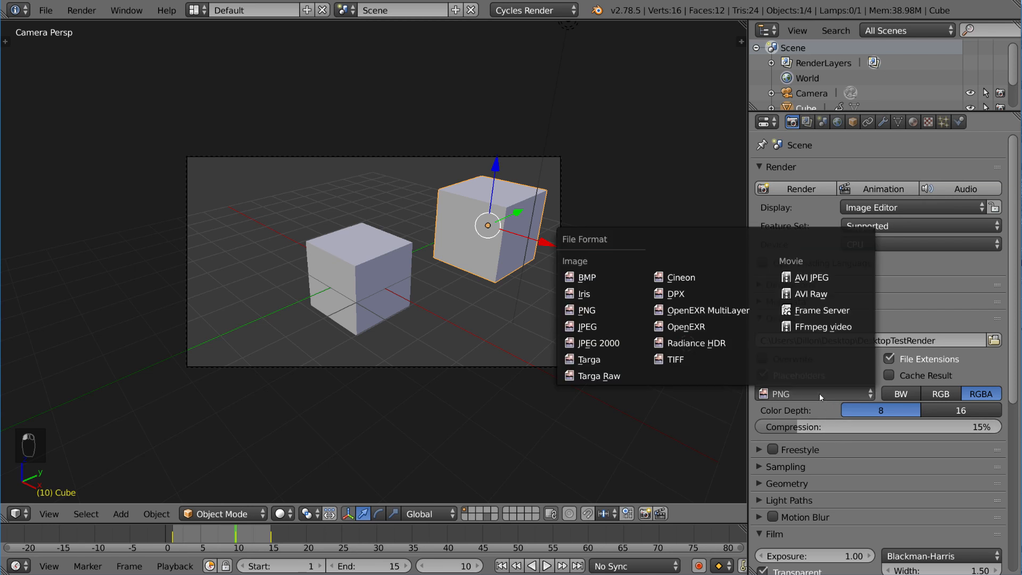
left_click(812, 328)
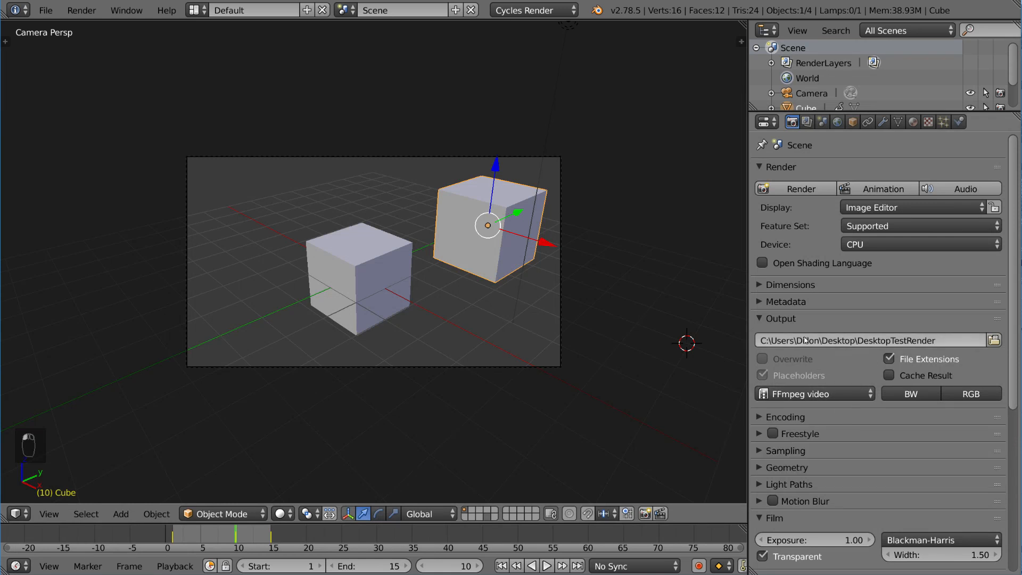
left_click(798, 417)
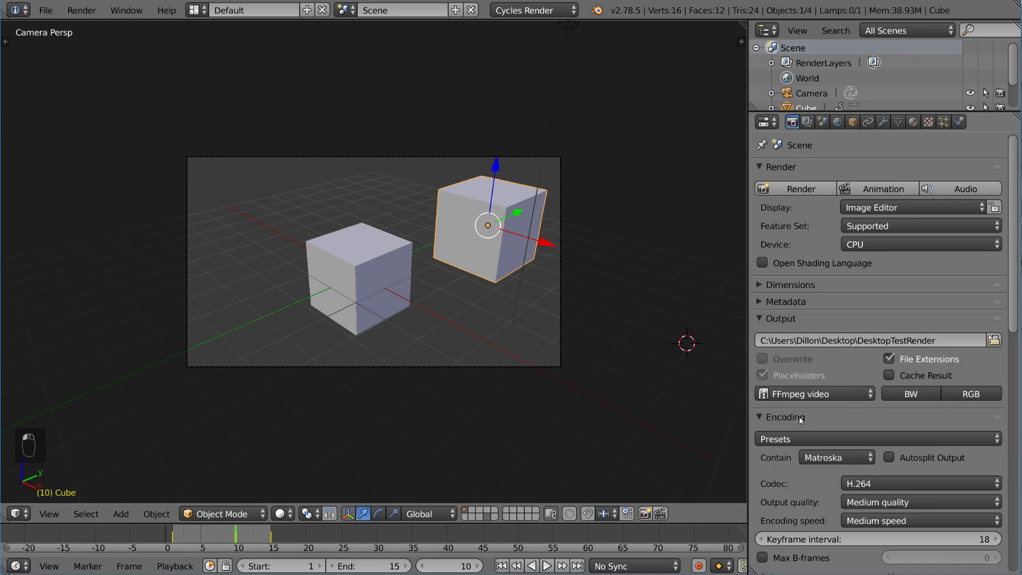
scroll(836, 421, "down", 1)
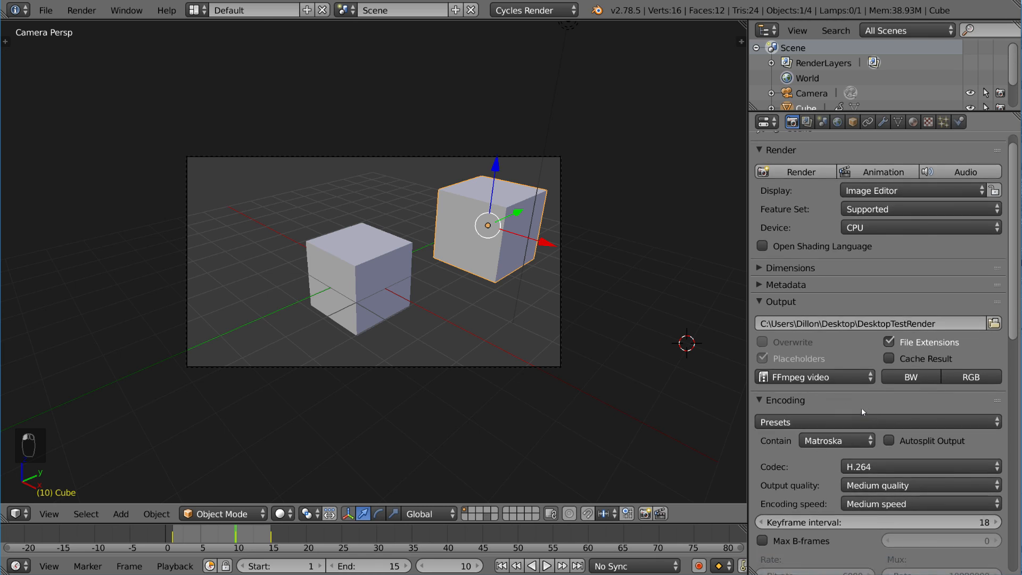
scroll(824, 399, "down", 1)
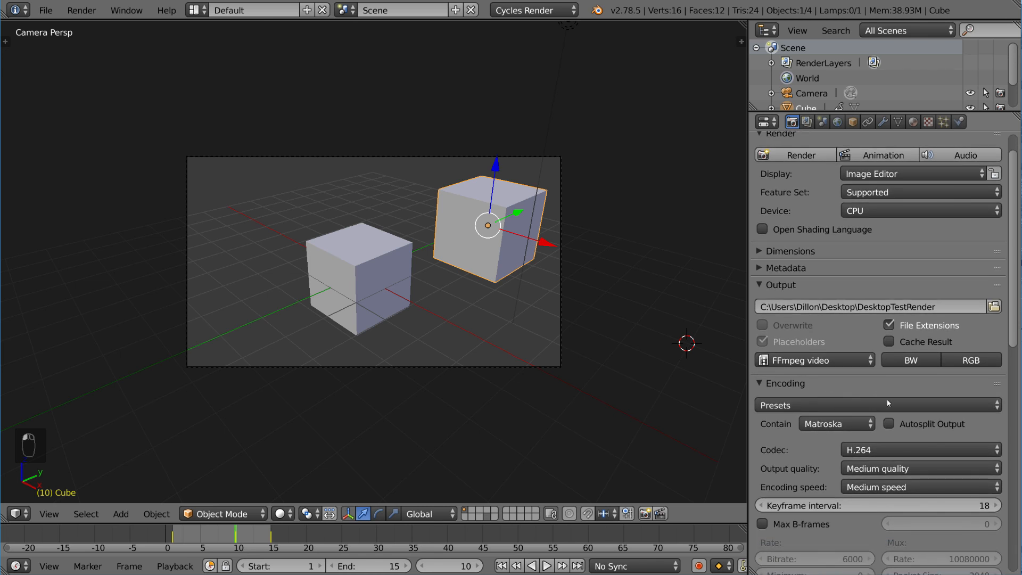
Examine the available codec, output quality and encoding speed options
left_click(879, 450)
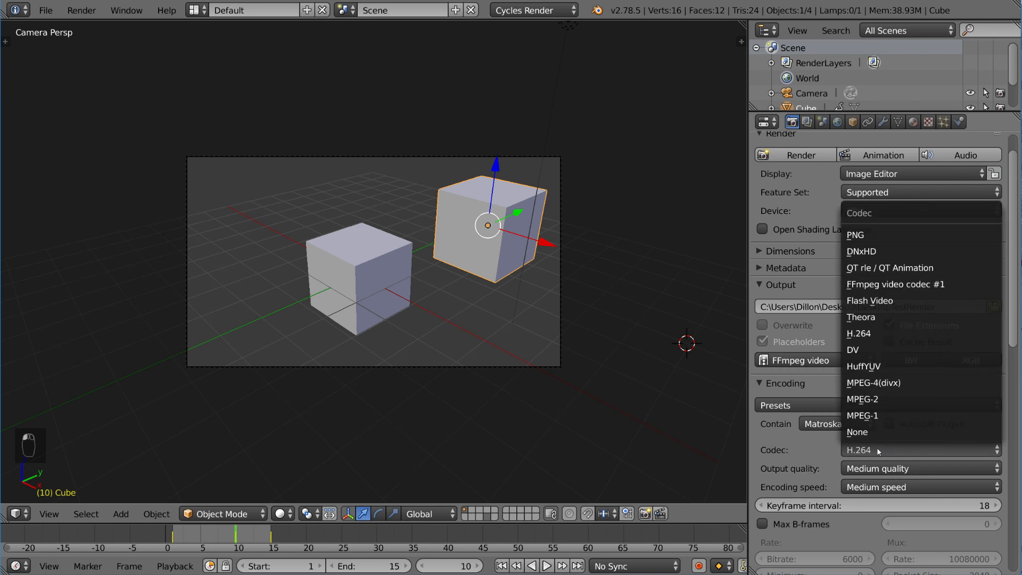
left_click(854, 469)
left_click(852, 487)
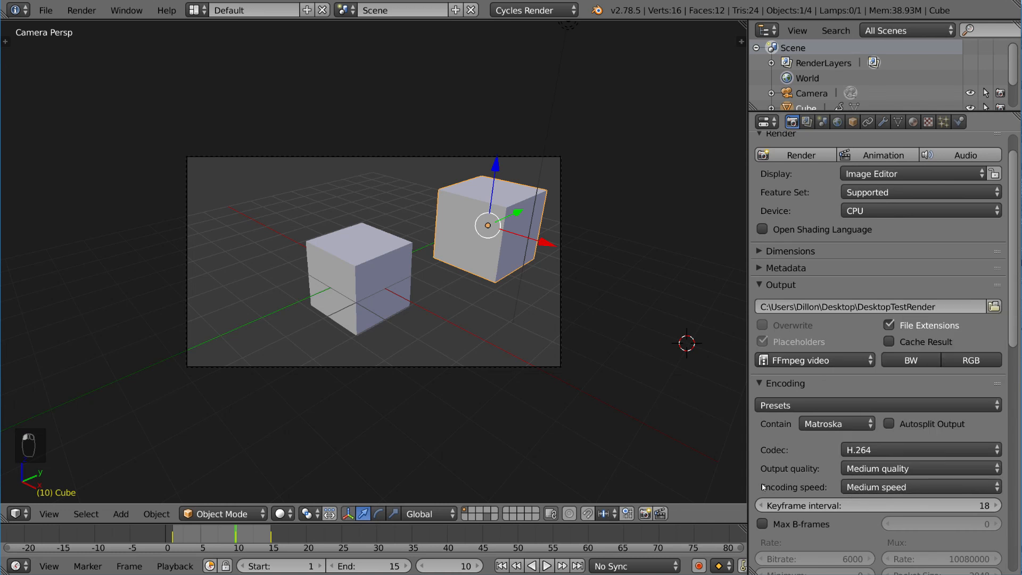
Apply the "h264 in MP4" encoding preset and look over the container and rate settings
left_click(829, 407)
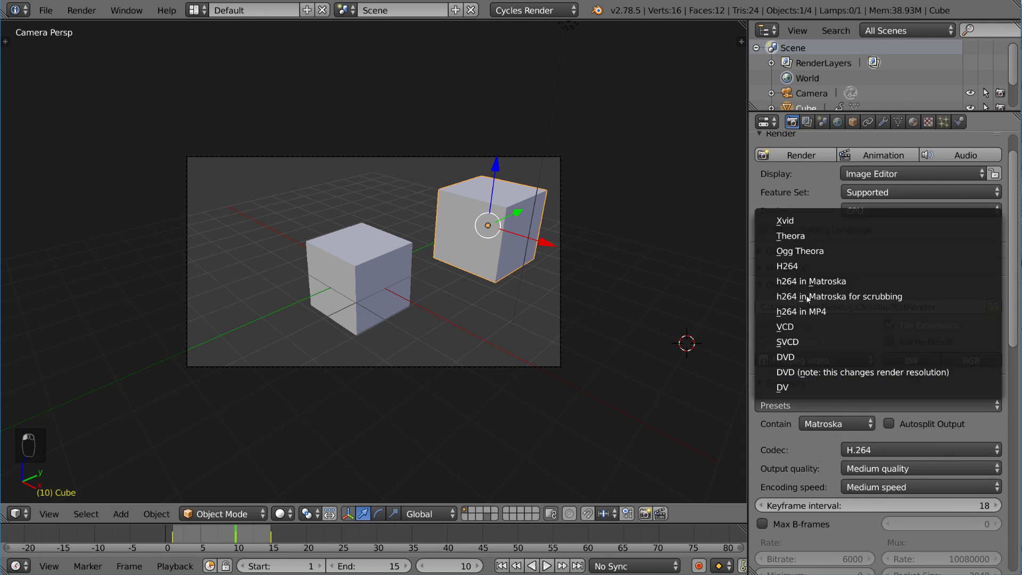
left_click(829, 312)
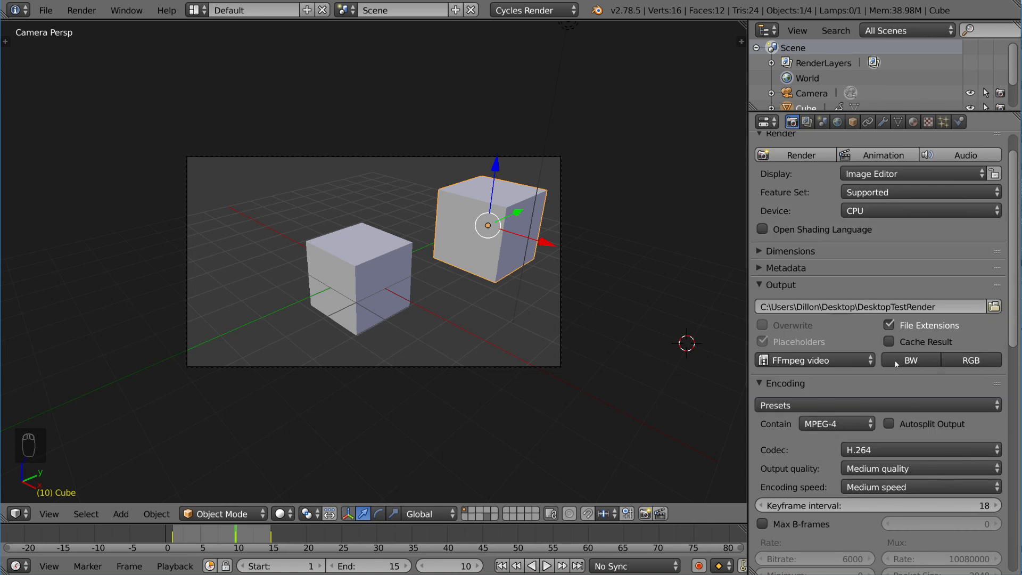
left_click(823, 424)
scroll(826, 453, "down", 2)
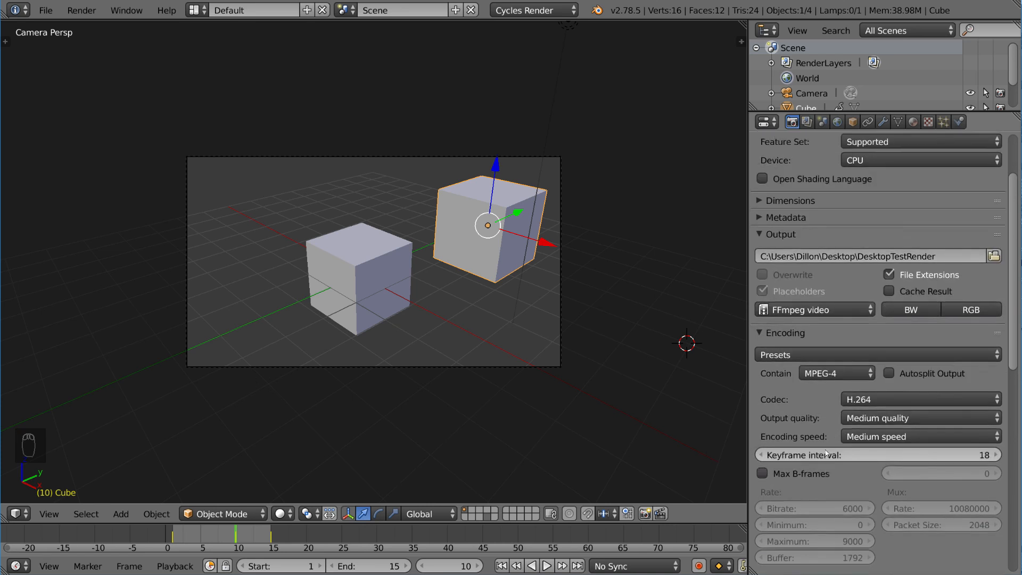
scroll(826, 452, "up", 4)
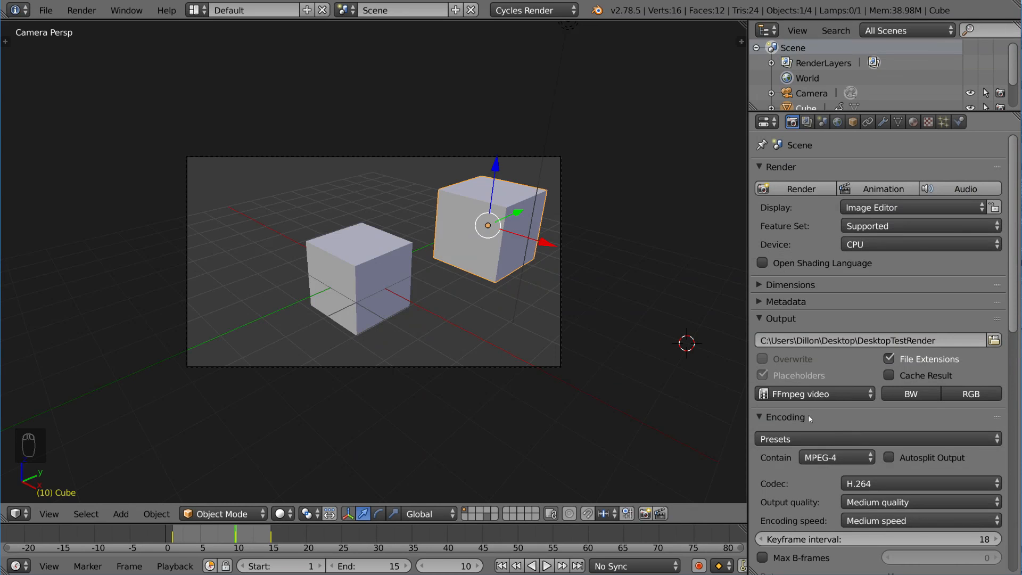